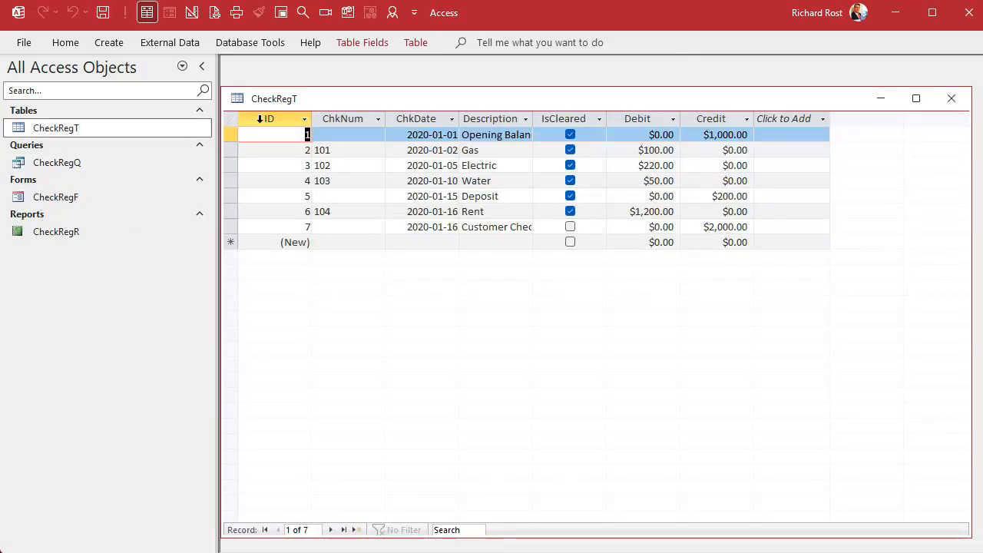
Review the ChkNum, ChkDate, Debit and Credit columns of the CheckRegT table and close it.
click(376, 116)
click(414, 119)
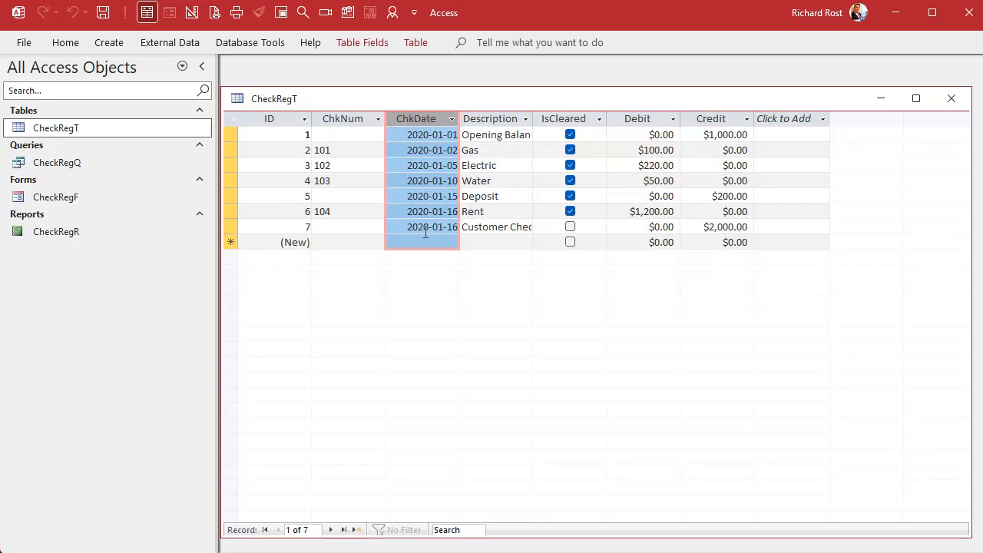
click(354, 120)
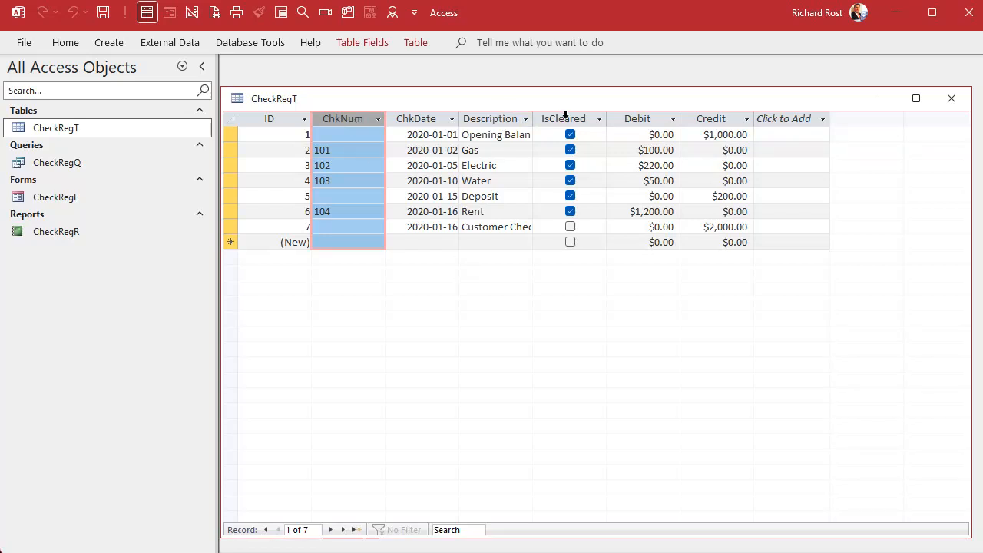
click(636, 119)
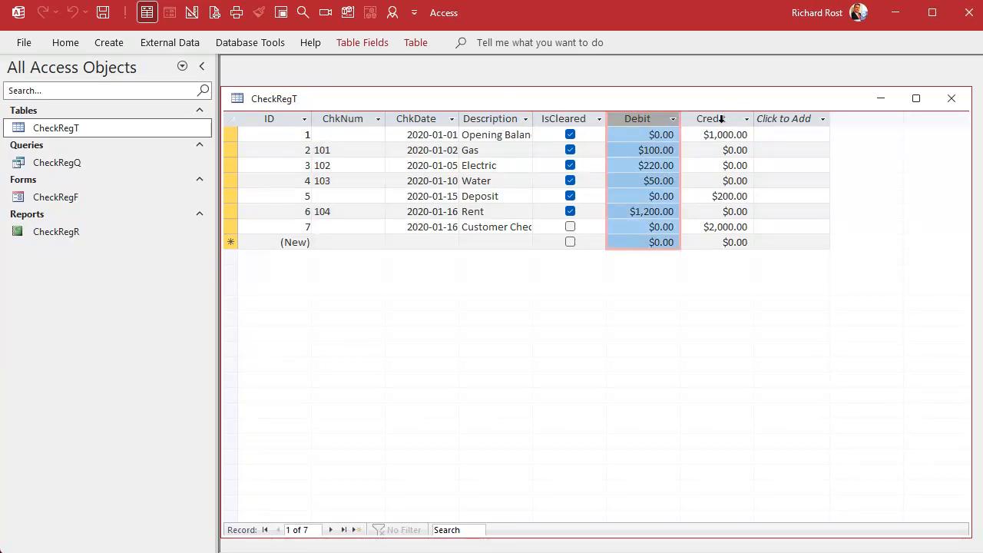
click(722, 119)
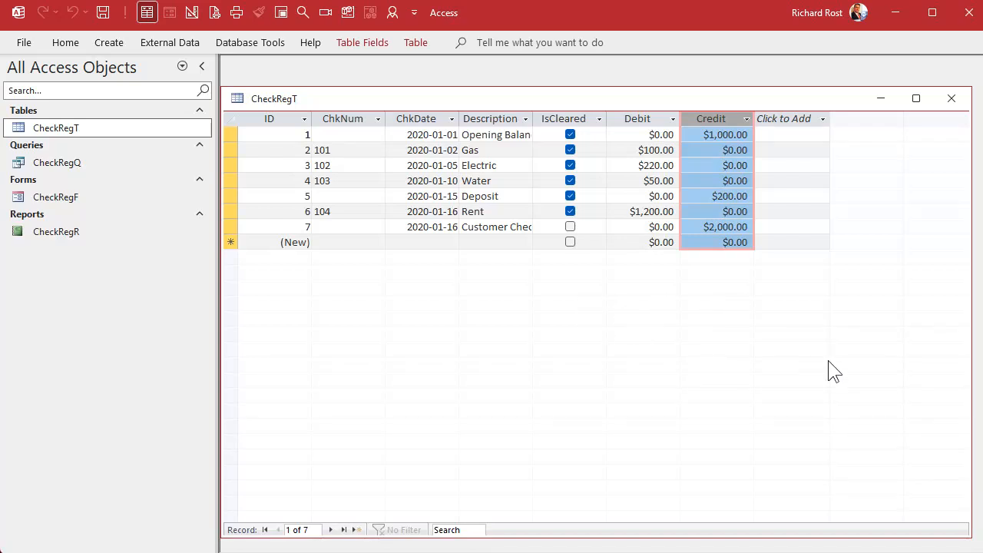
click(951, 98)
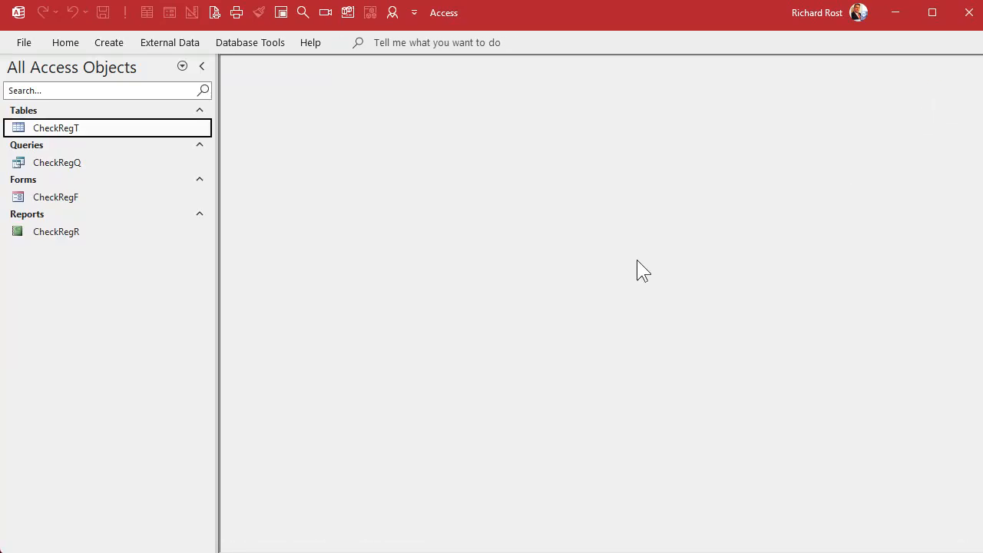
View the CheckRegF form and the CheckRegR report, and close both.
double_click(54, 201)
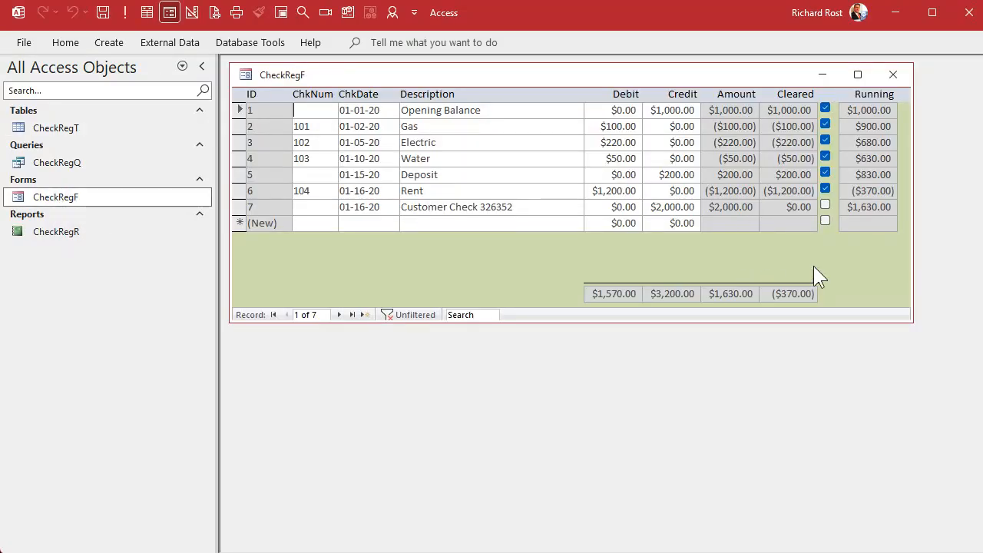
double_click(66, 237)
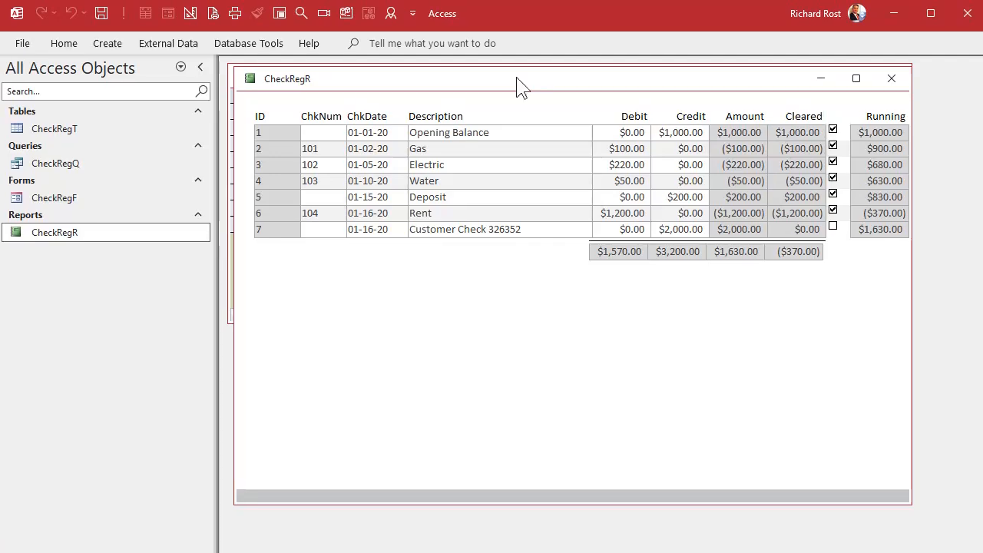
click(897, 80)
click(893, 76)
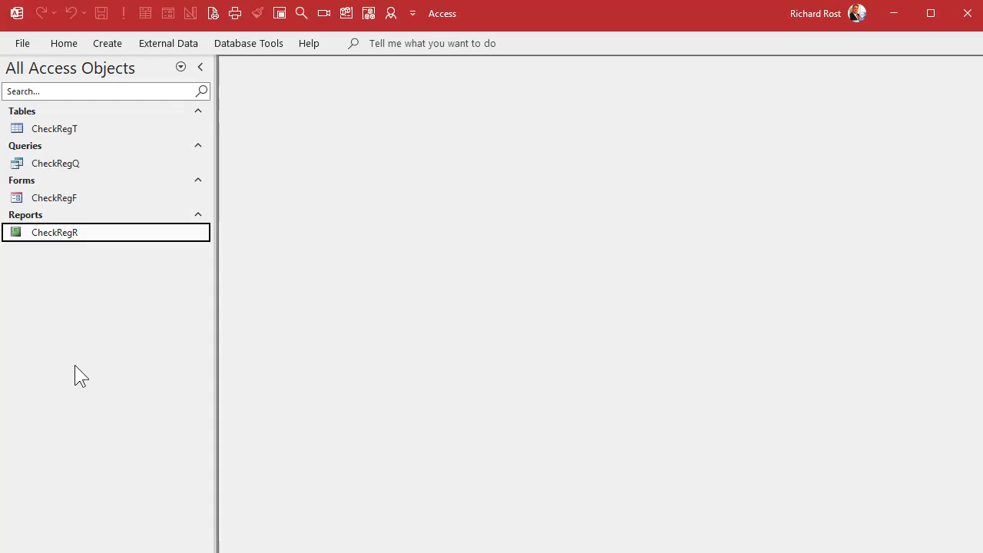
Create a new query in design view based on CheckRegT and include all of its fields.
click(111, 44)
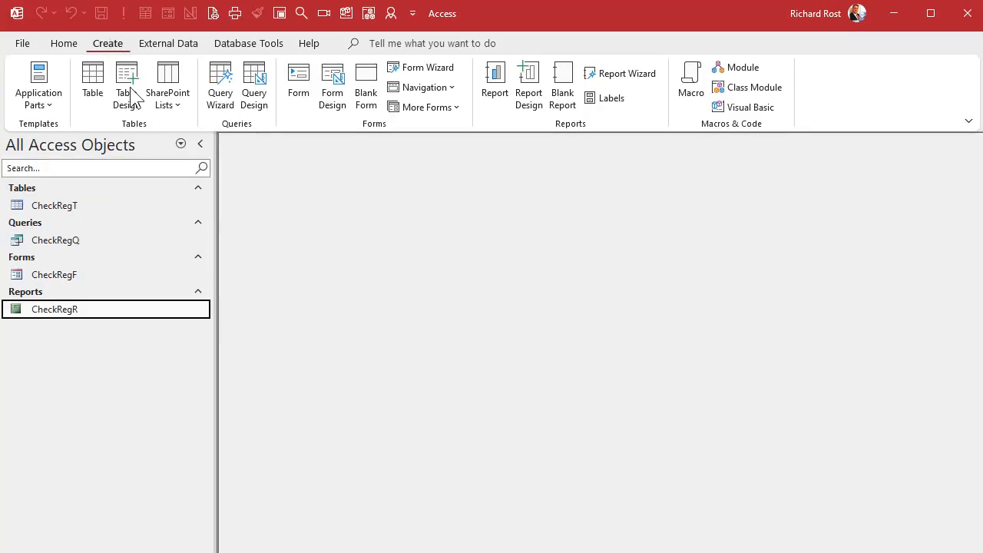
click(254, 80)
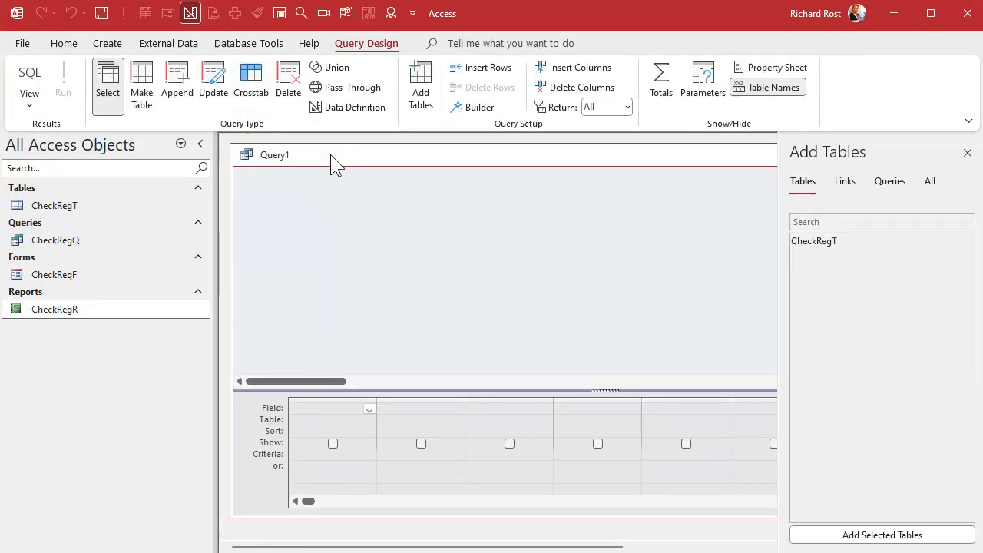
double_click(866, 241)
click(968, 153)
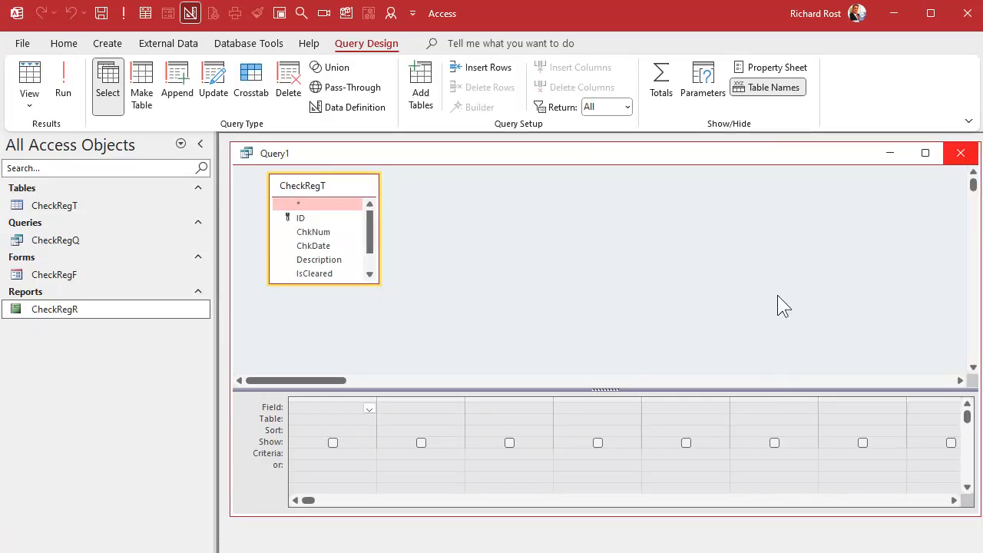
double_click(313, 203)
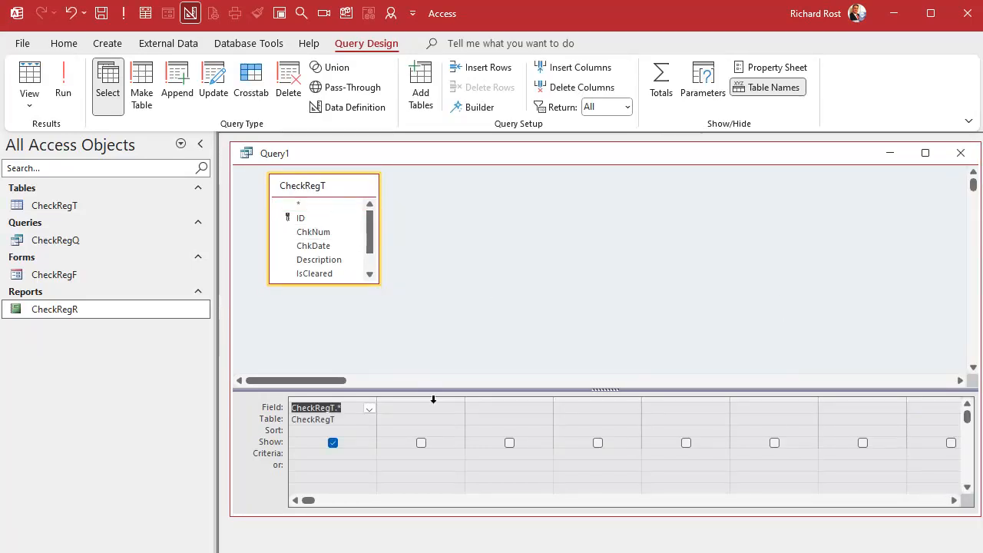
Add a calculated field to the query in a widened second column: Title: IIF(Credit>0,"Credits","Debits").
drag(466, 398, 645, 398)
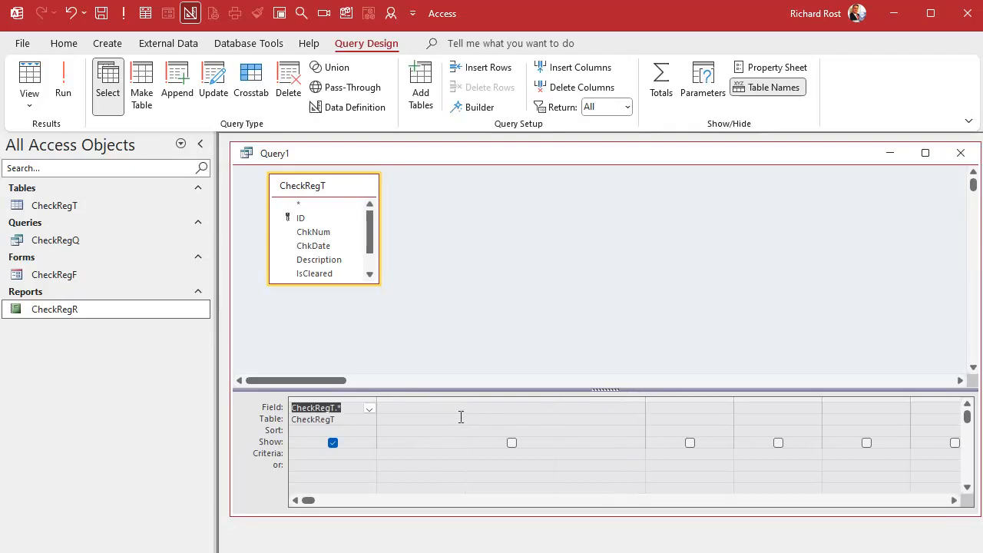
click(448, 407)
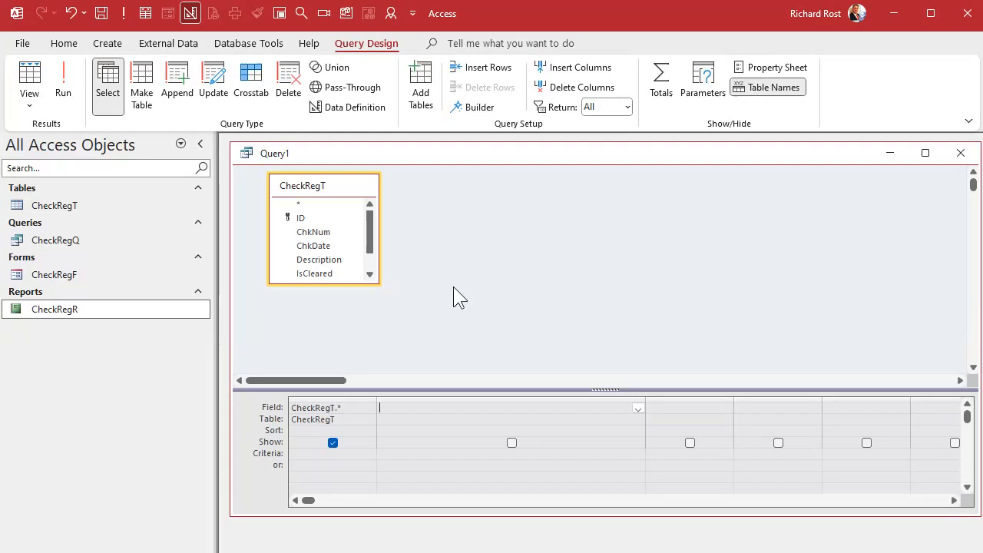
key(shift+F2)
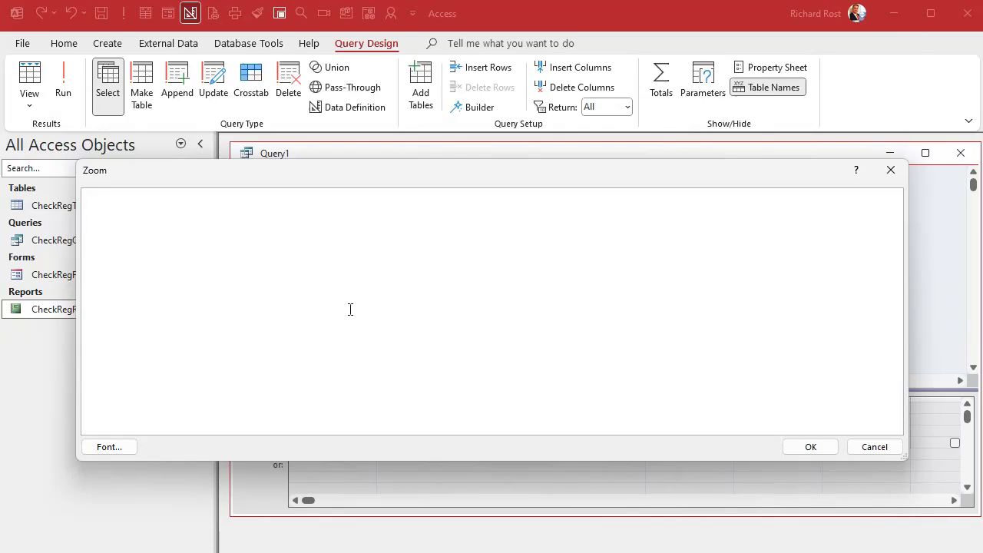
text(Title: IIF()
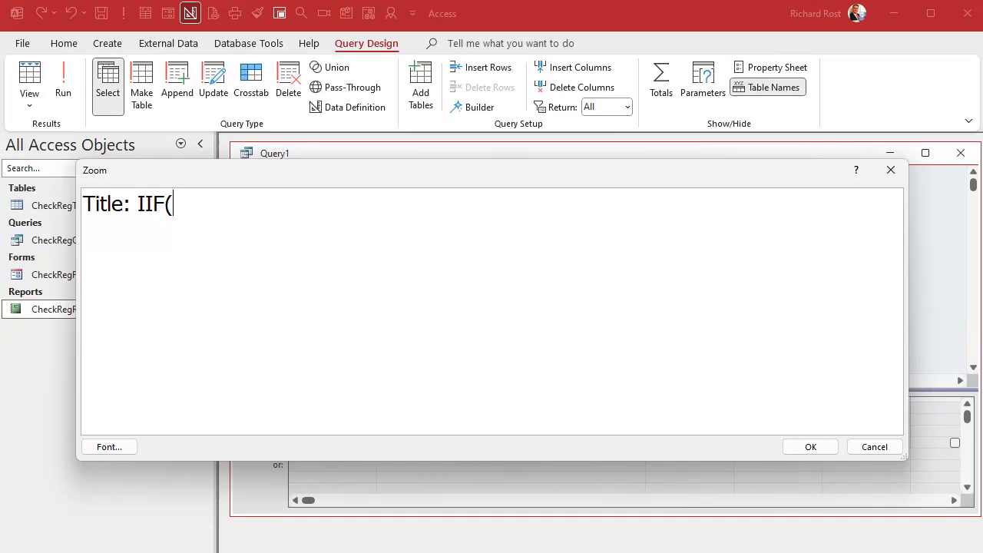
text(Credit>0,")
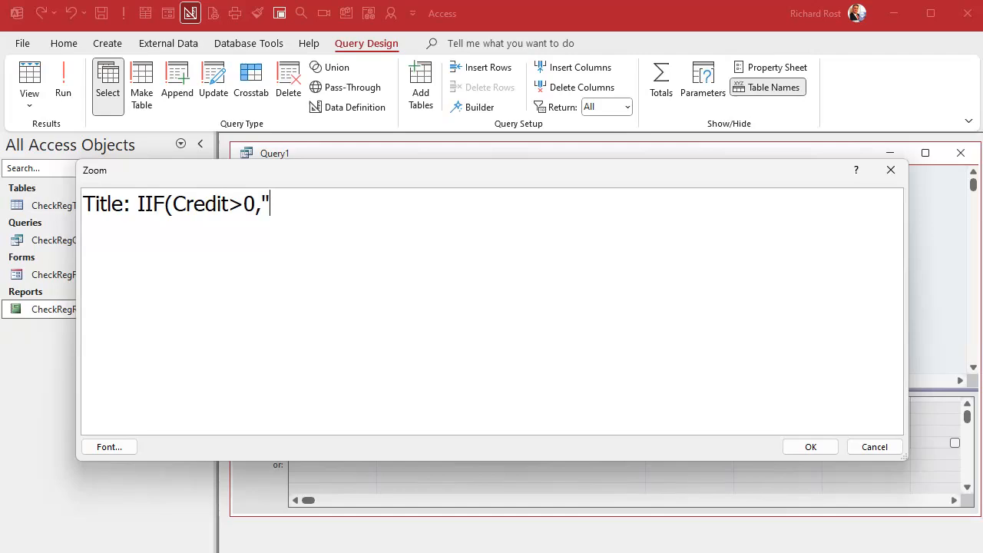
text(Credits)
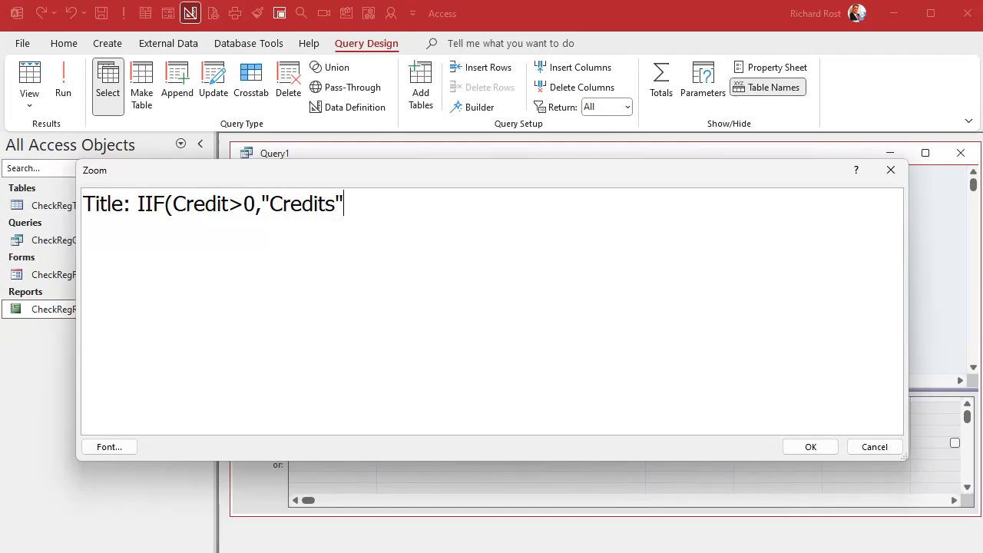
text(","Debits"))
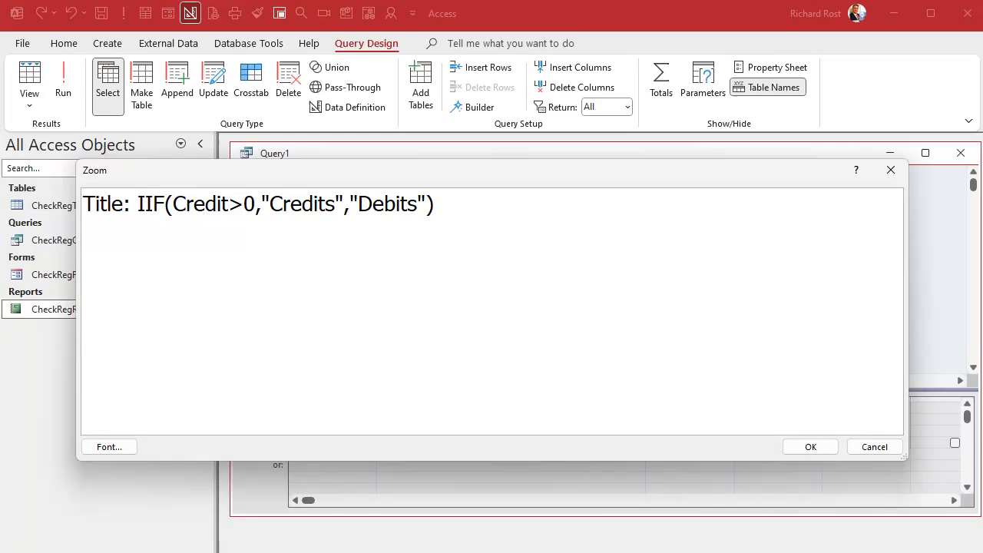
click(812, 447)
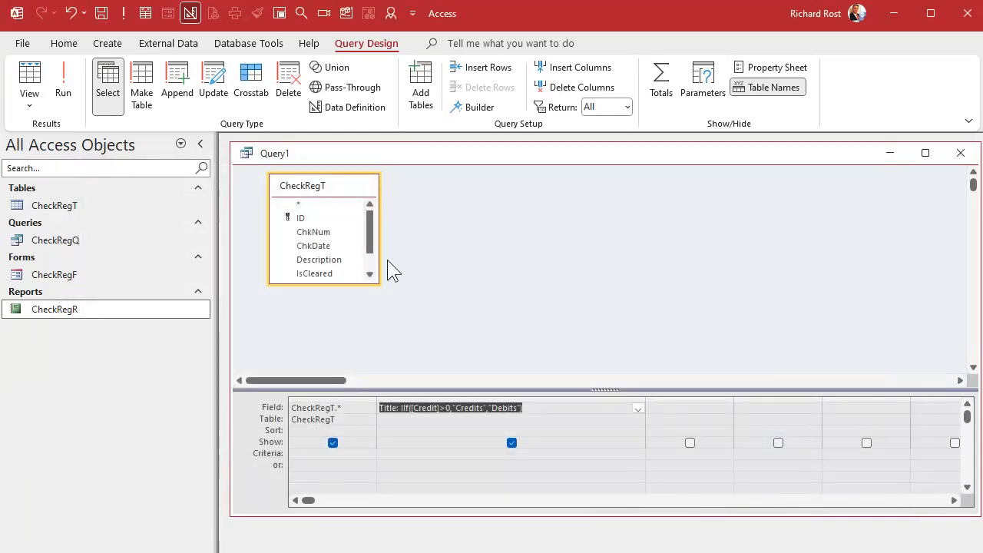
Run the query, compare the Debit and Credit columns with Title, and return to its design.
click(63, 80)
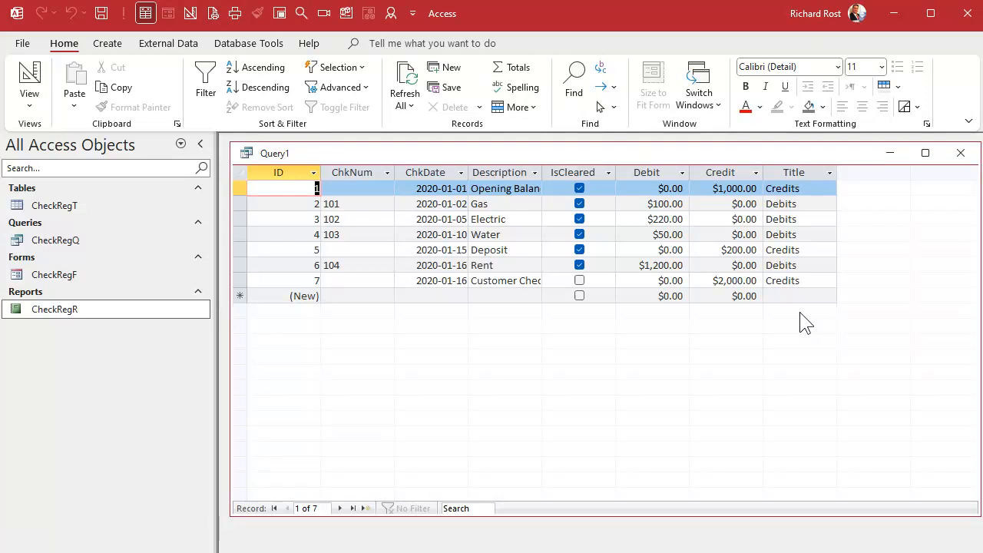
click(654, 171)
click(728, 173)
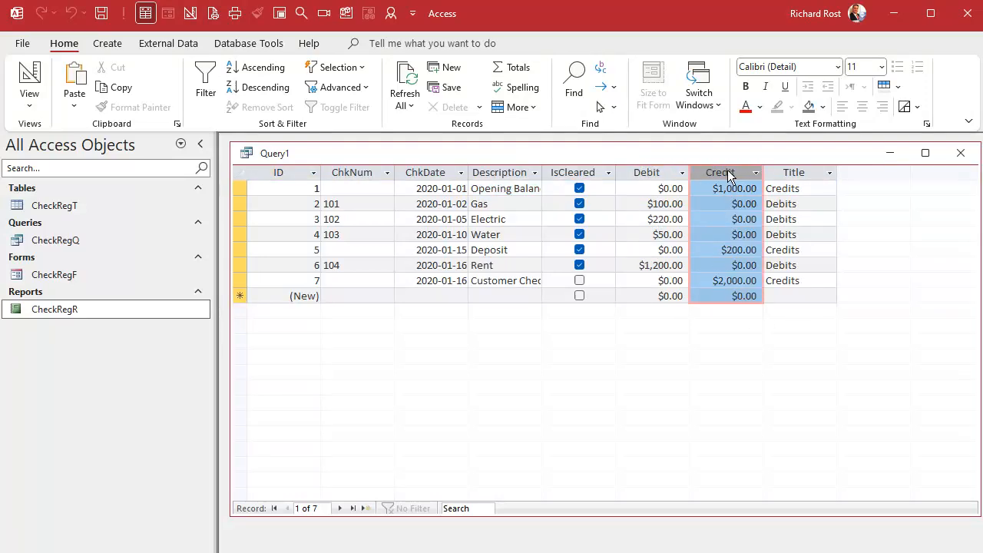
click(652, 170)
click(724, 171)
click(34, 69)
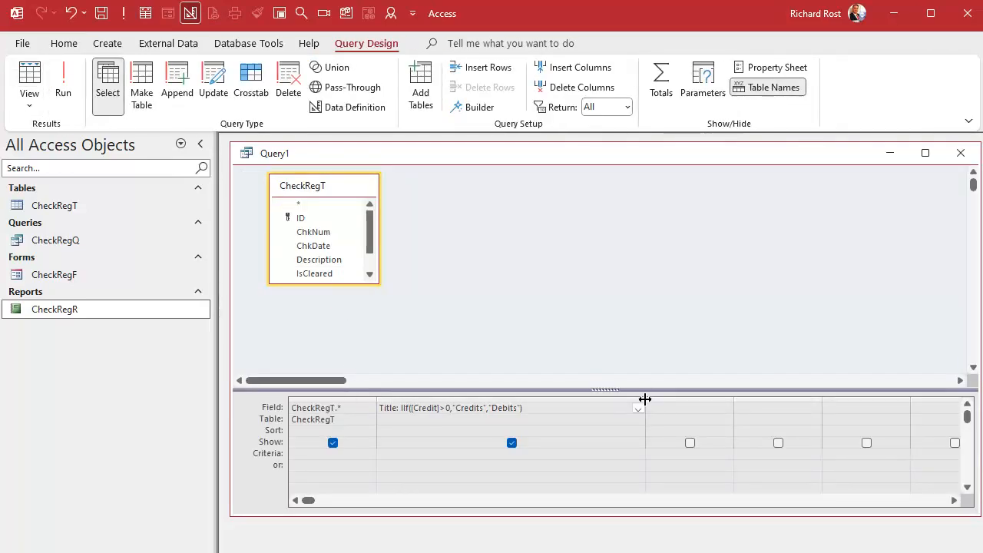
Narrow the Title column and reuse its expression in the next column as Amount: IIf([Credit]>0,Credit,Debit).
drag(645, 400, 556, 395)
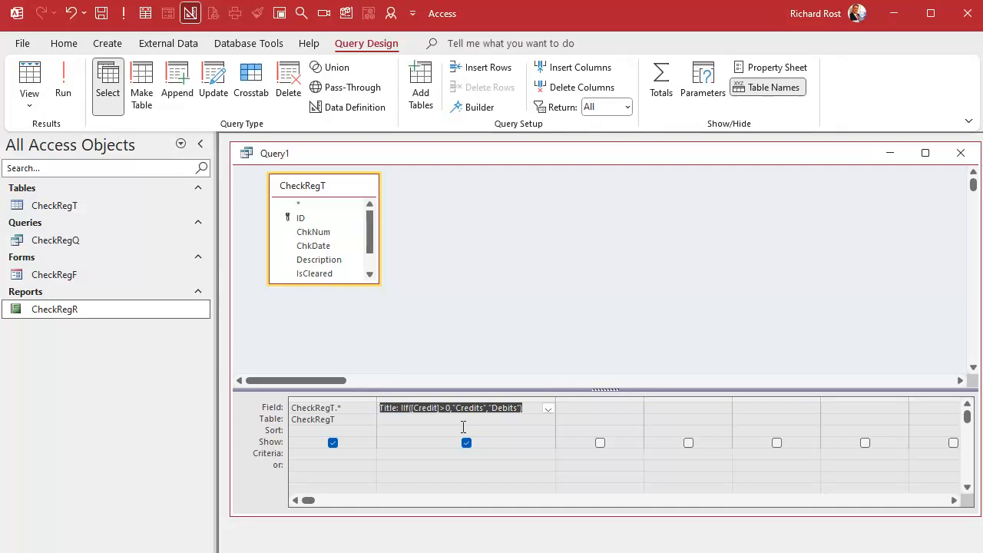
key(ctrl+c)
click(597, 408)
key(ctrl+v)
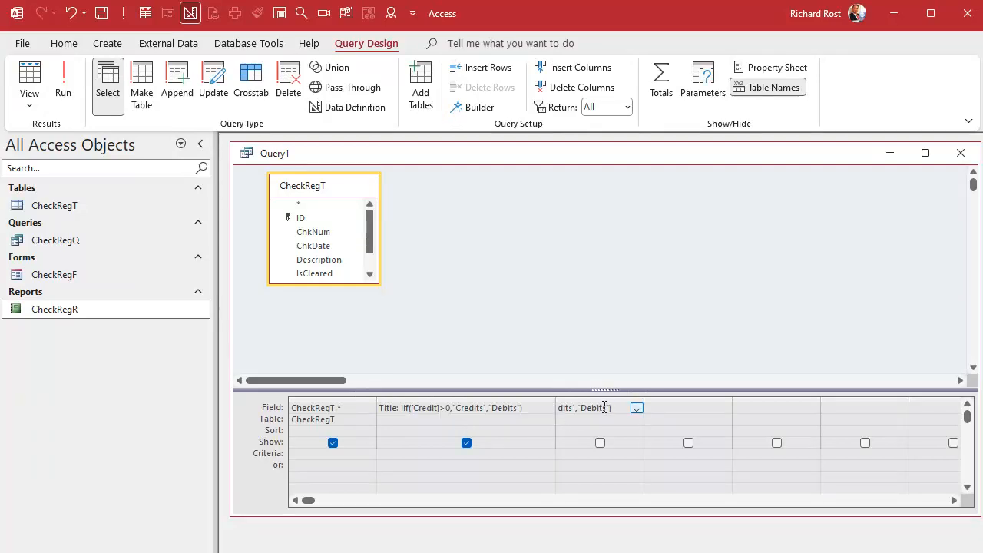
key(shift+F2)
double_click(97, 169)
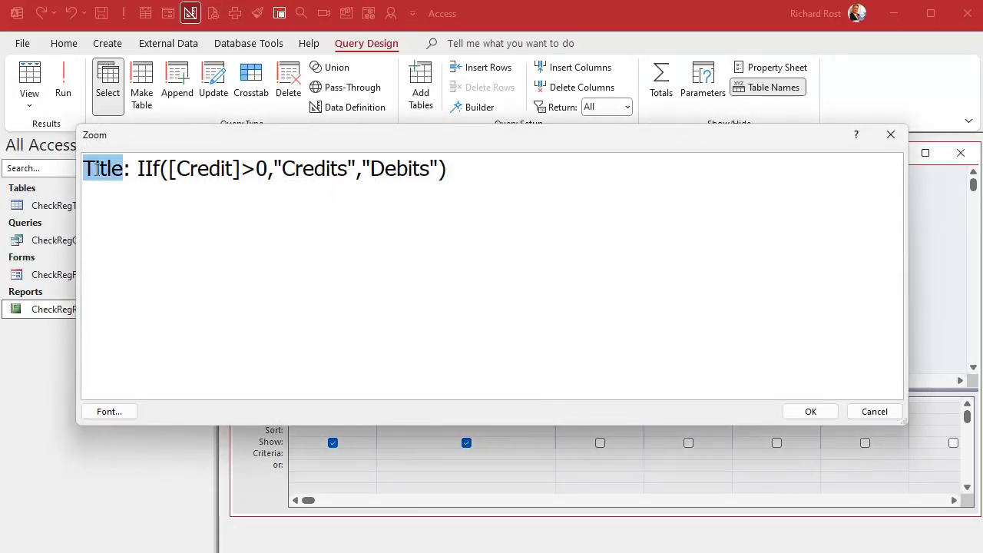
text(Amount)
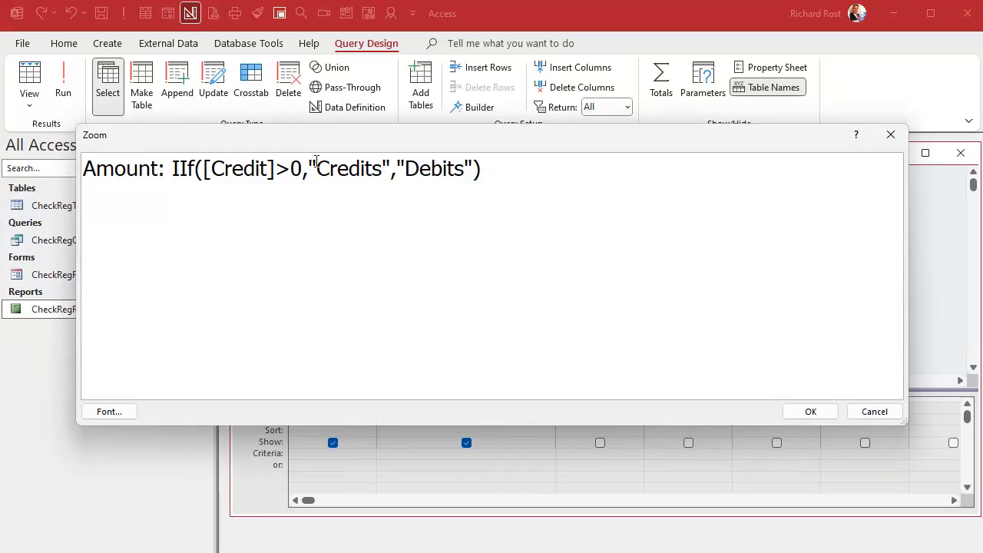
drag(311, 168, 446, 168)
text(Credit,Debit)
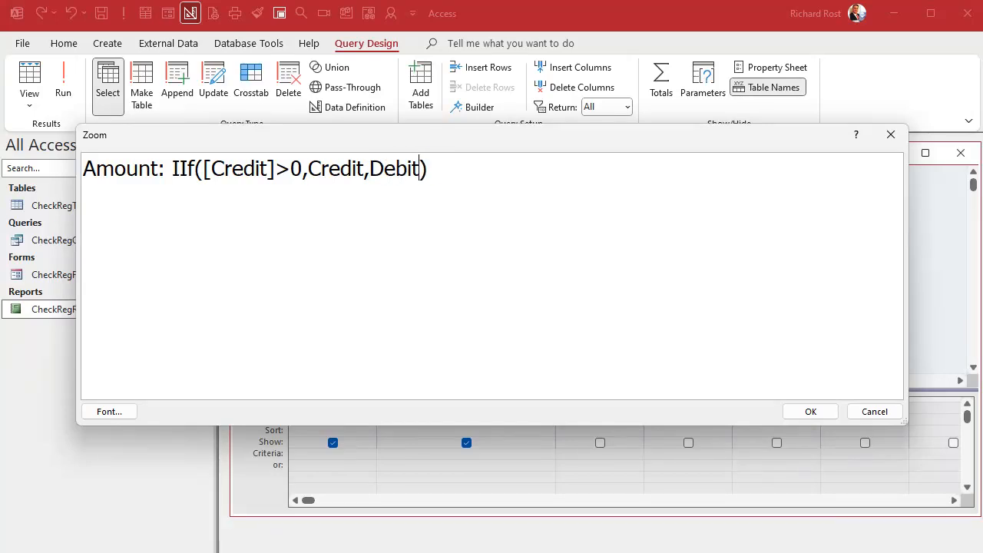
click(810, 410)
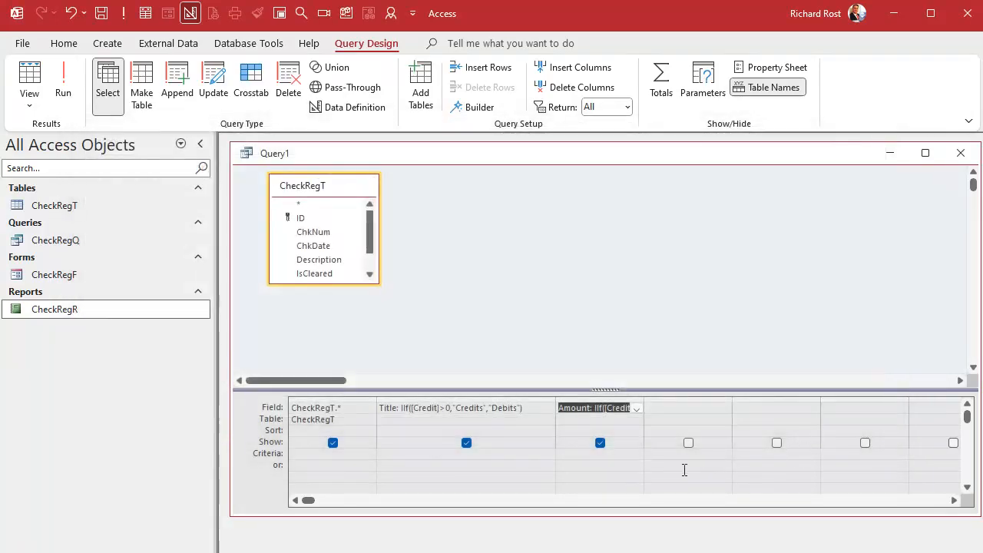
Run the query, save it as CheckCreditDebitQ and close it.
click(63, 85)
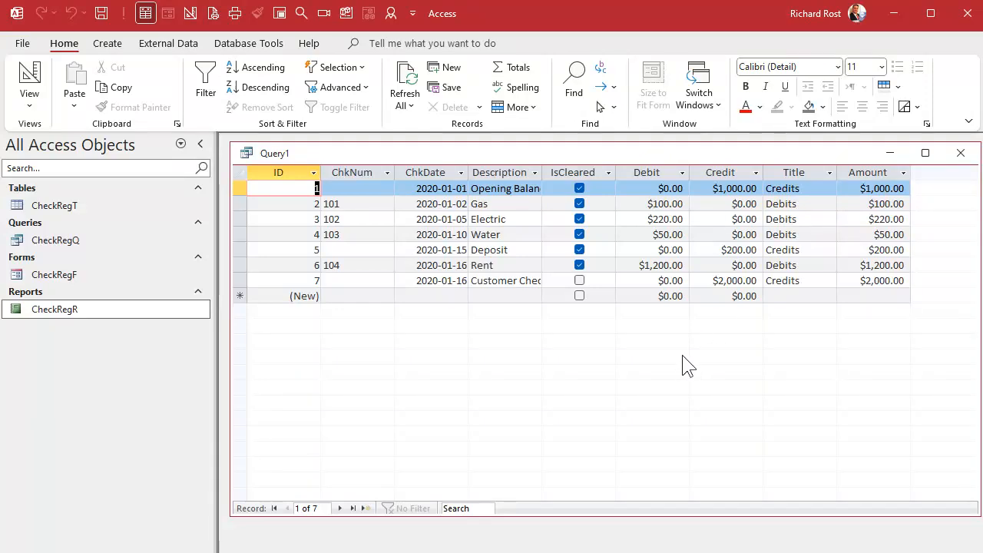
key(ctrl+s)
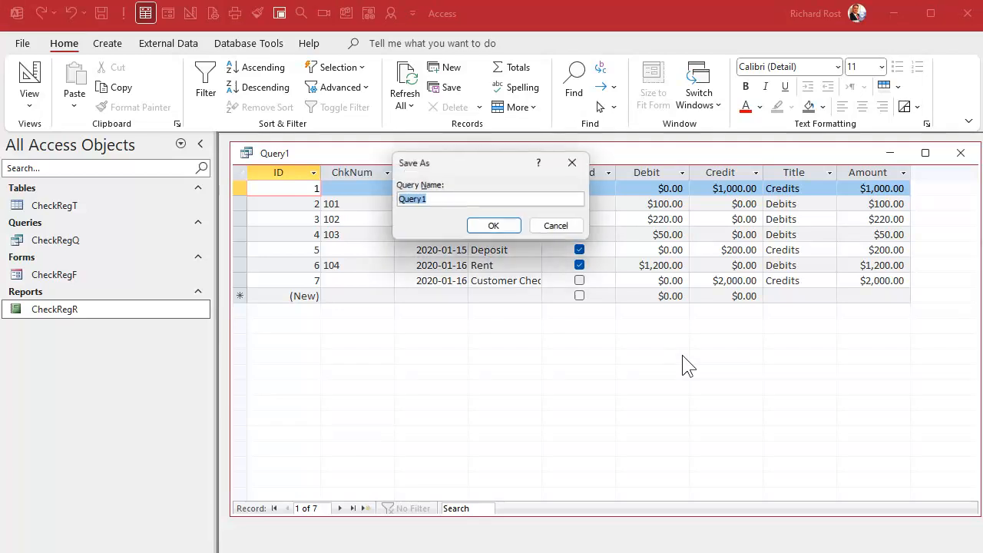
text(CheckCr)
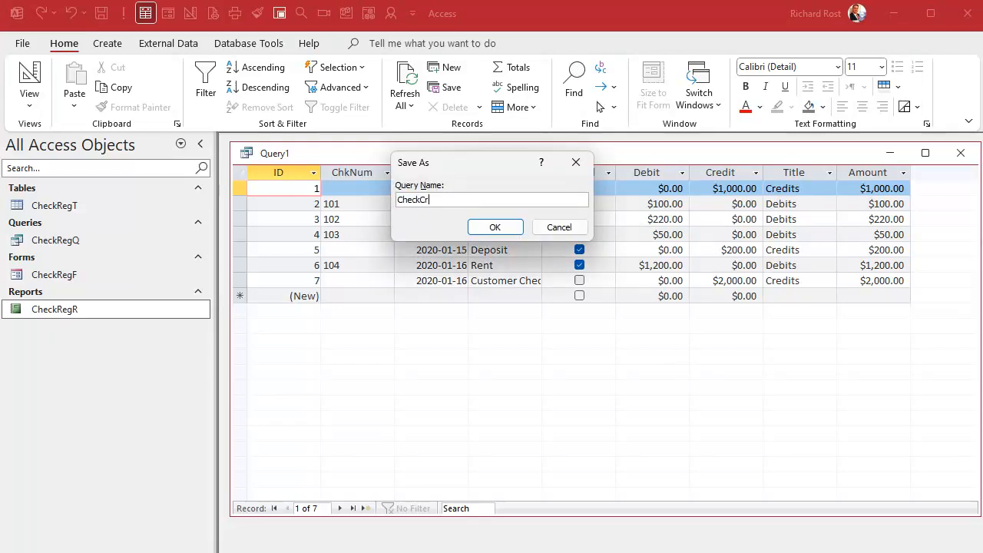
text(editDebitQ)
key(Return)
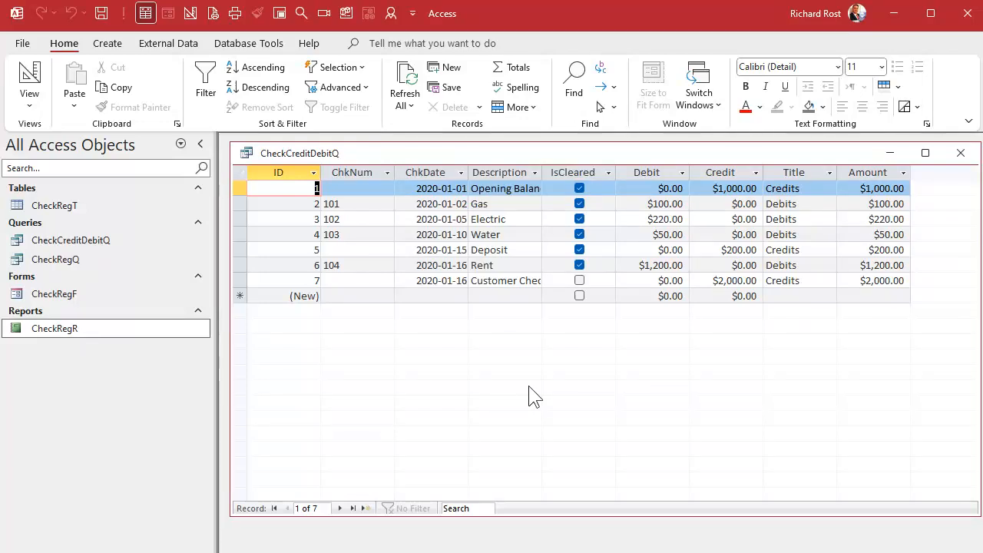
click(958, 156)
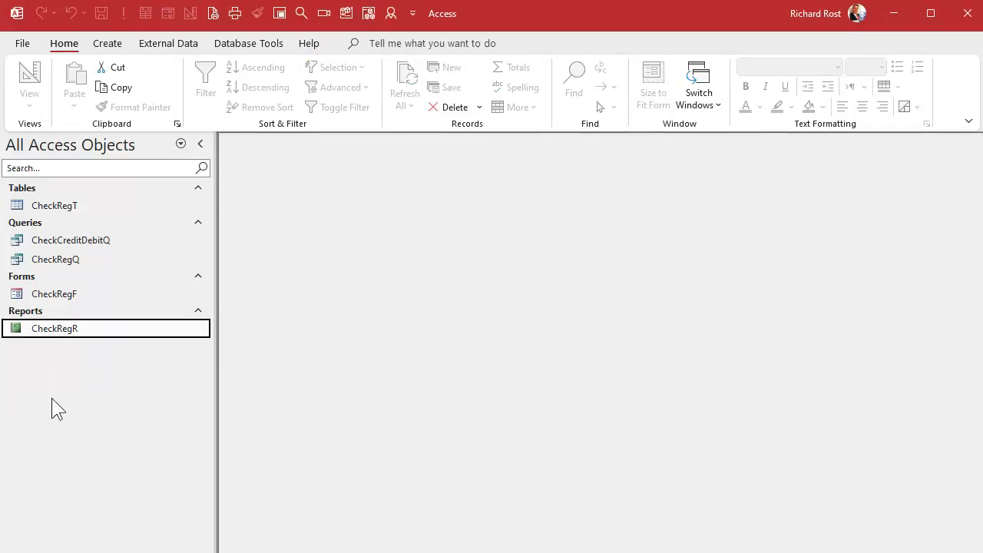
Duplicate the CheckRegR report as CheckCreditDebitR and open the copy in design view.
key(ctrl+c)
key(ctrl+v)
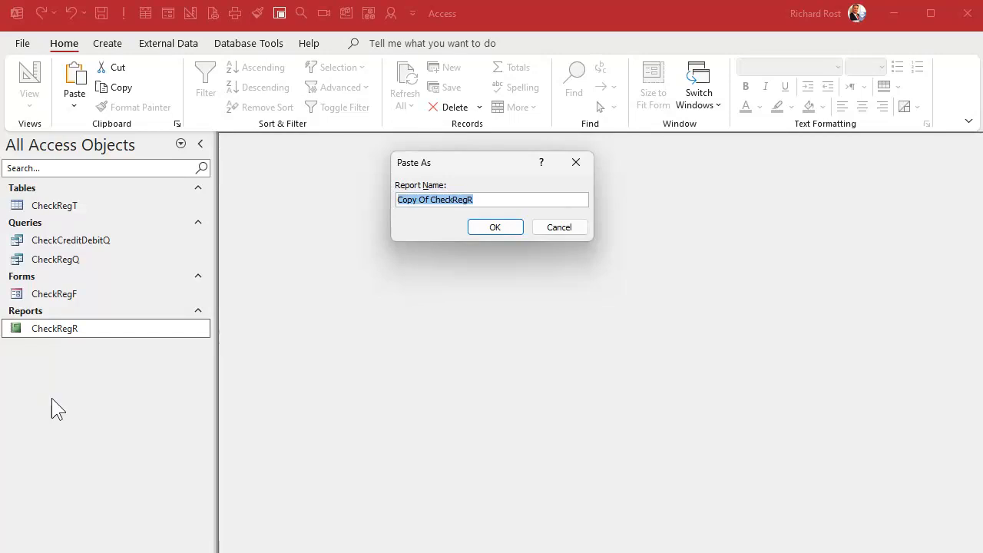
text(CheckCred)
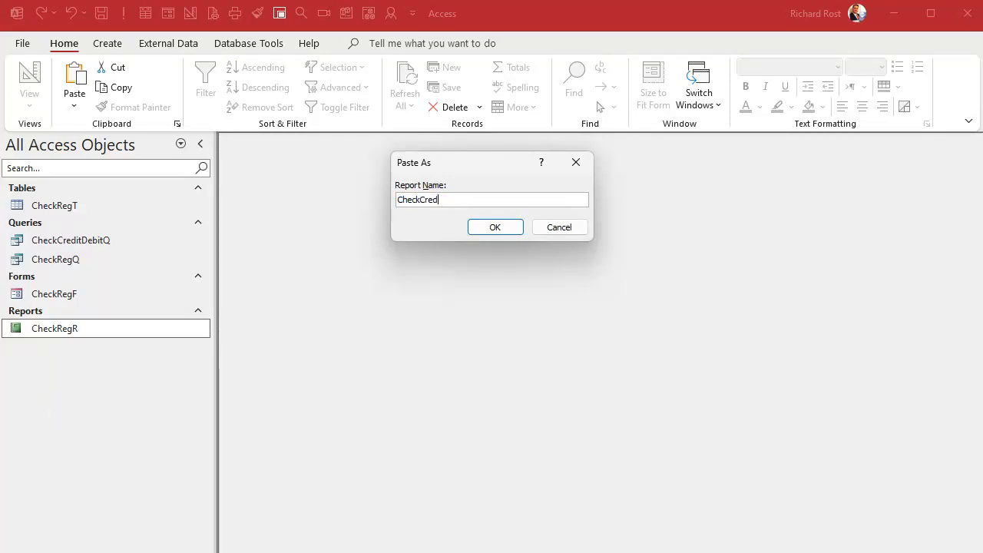
text(itDebitR)
key(Return)
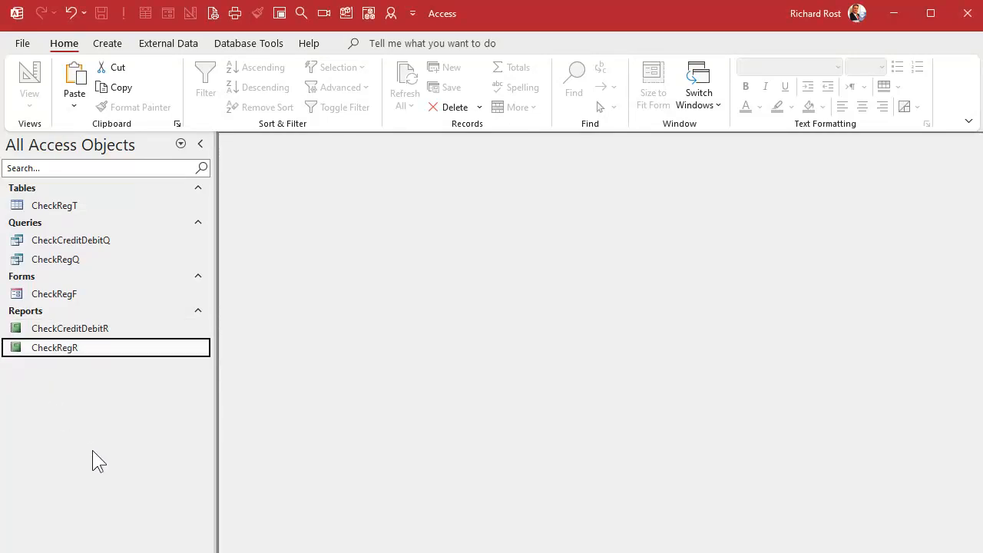
right_click(97, 330)
click(159, 384)
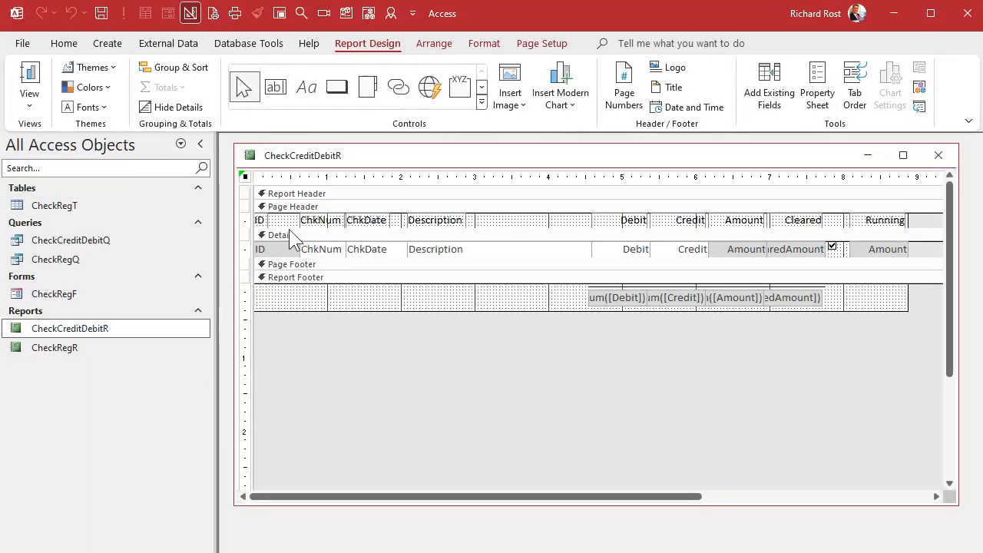
Inspect the report's data properties and the options for its flagged report error.
double_click(243, 177)
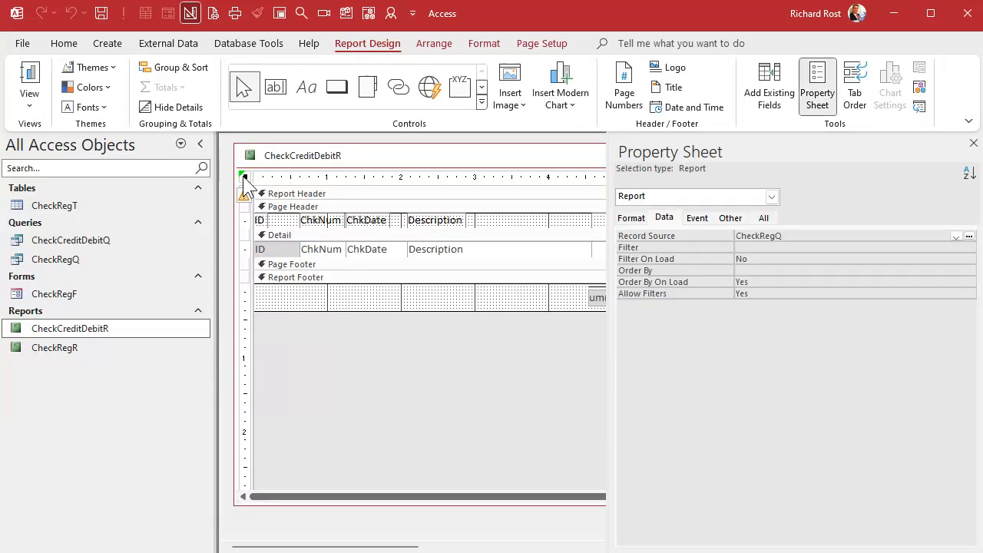
click(246, 198)
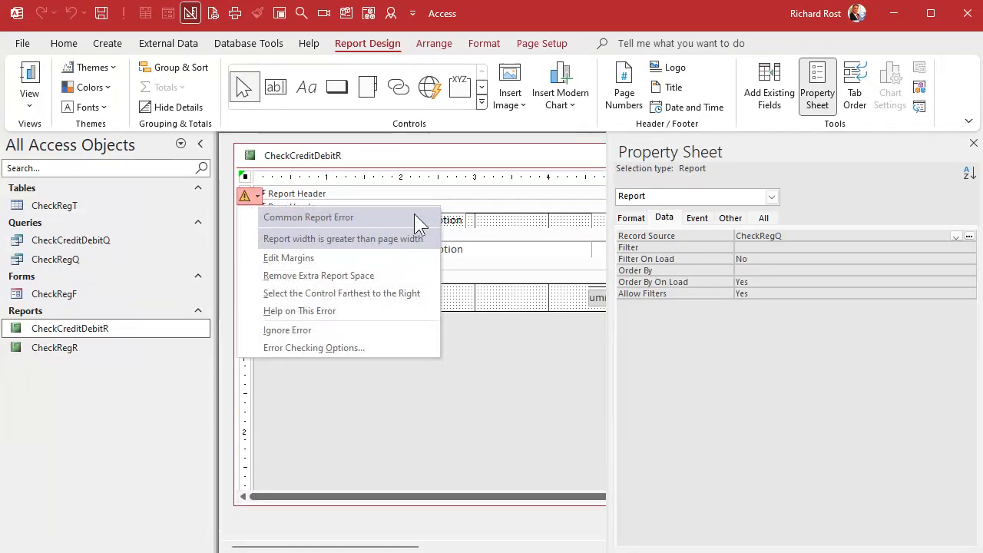
click(422, 148)
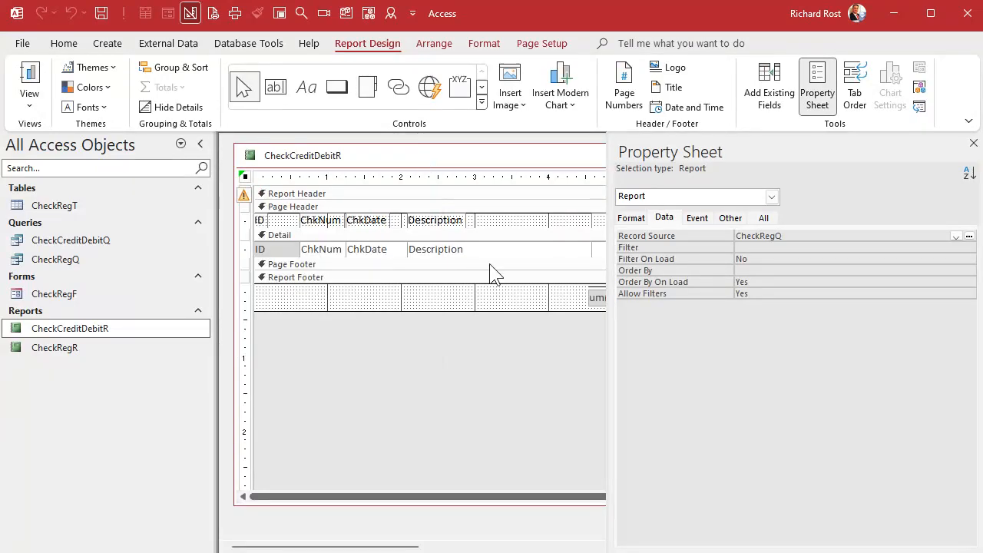
click(973, 143)
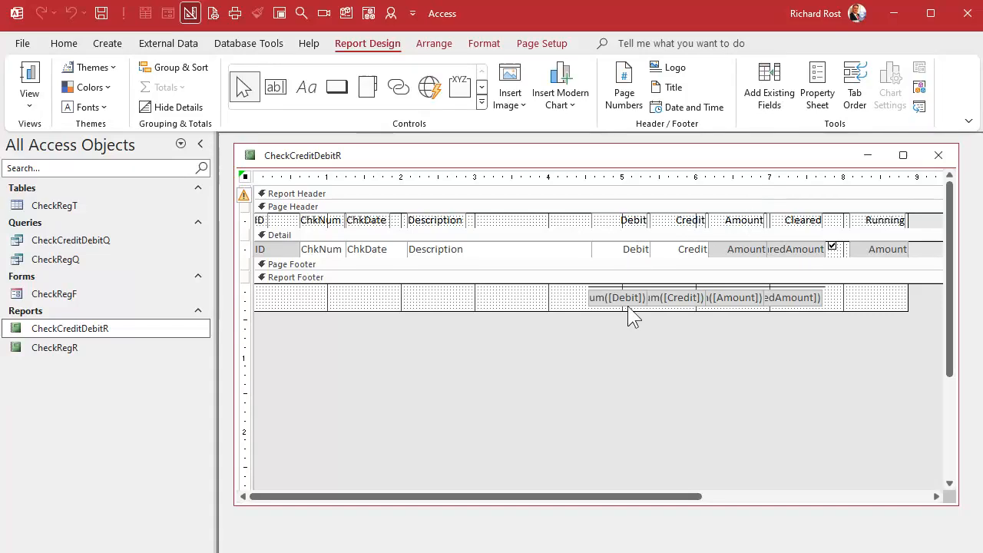
Set the report's record source to the CheckCreditDebitQ query.
double_click(244, 184)
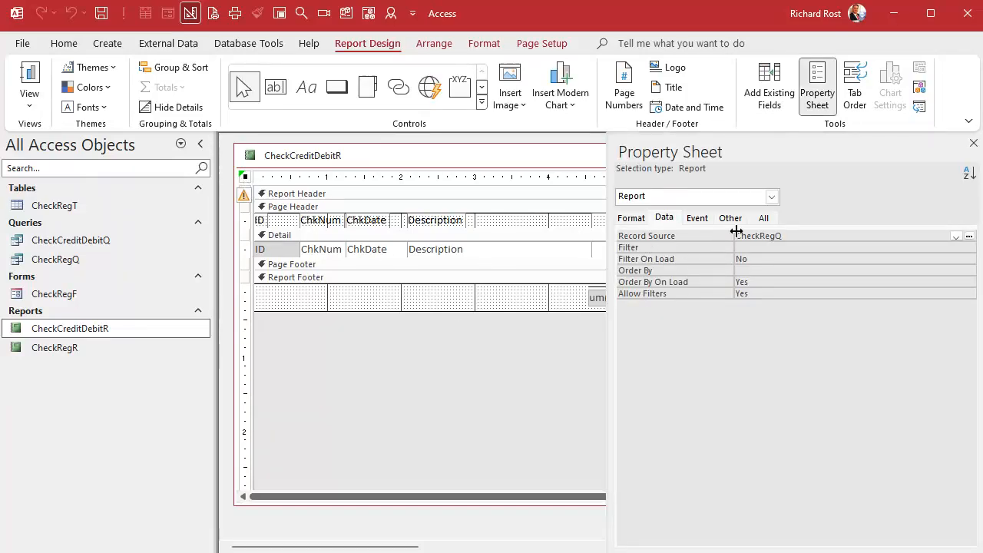
click(821, 237)
click(955, 235)
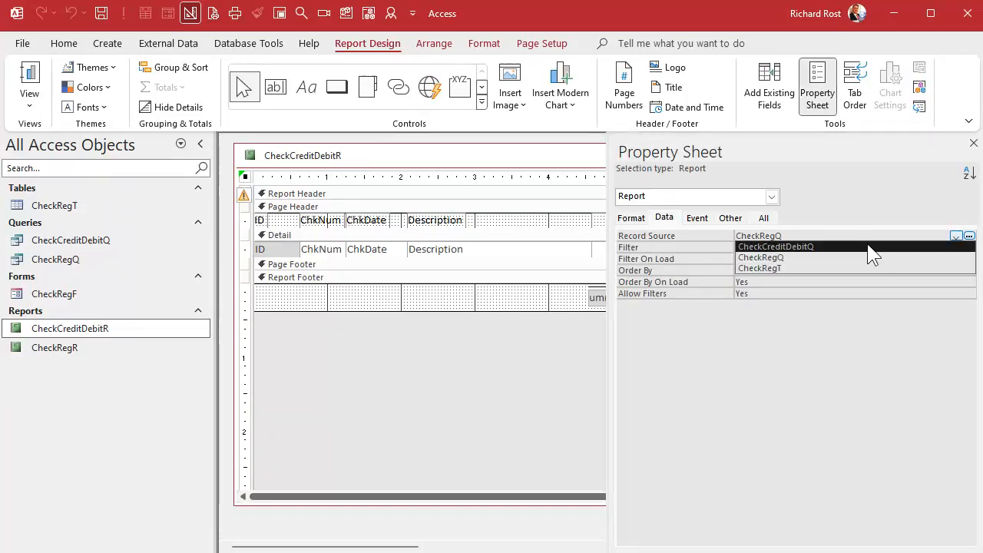
click(812, 247)
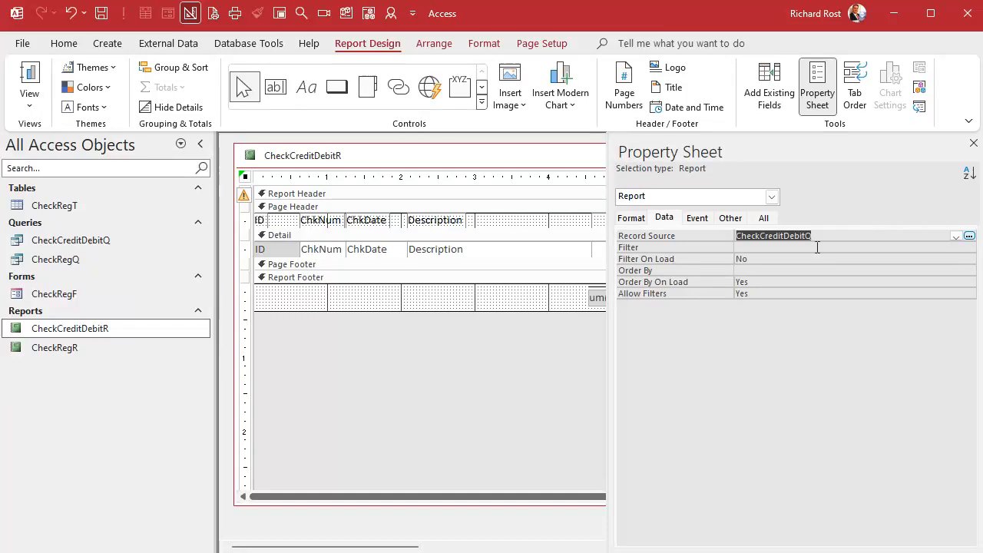
click(972, 143)
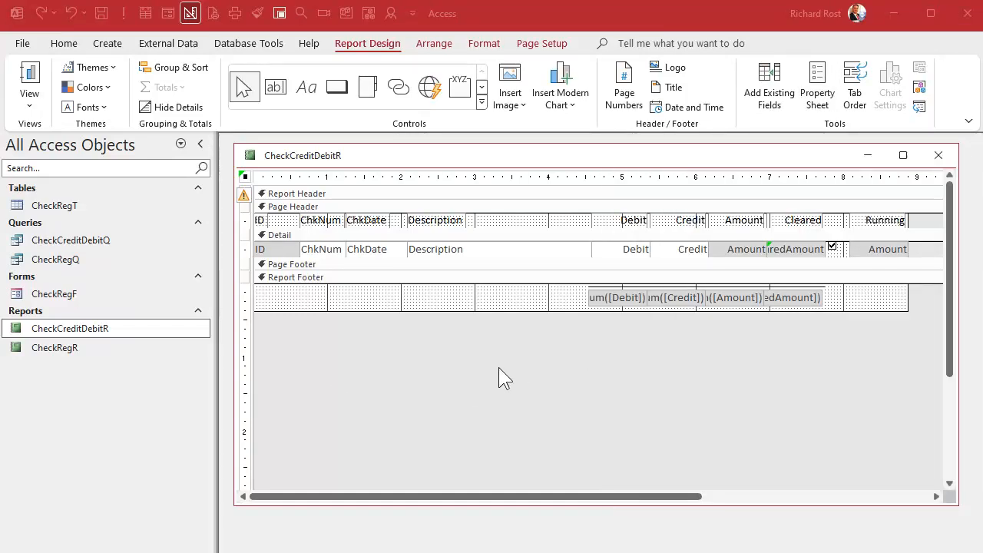
Delete the Running and Cleared columns' labels and fields, plus the cleared amount total in the report footer.
click(879, 175)
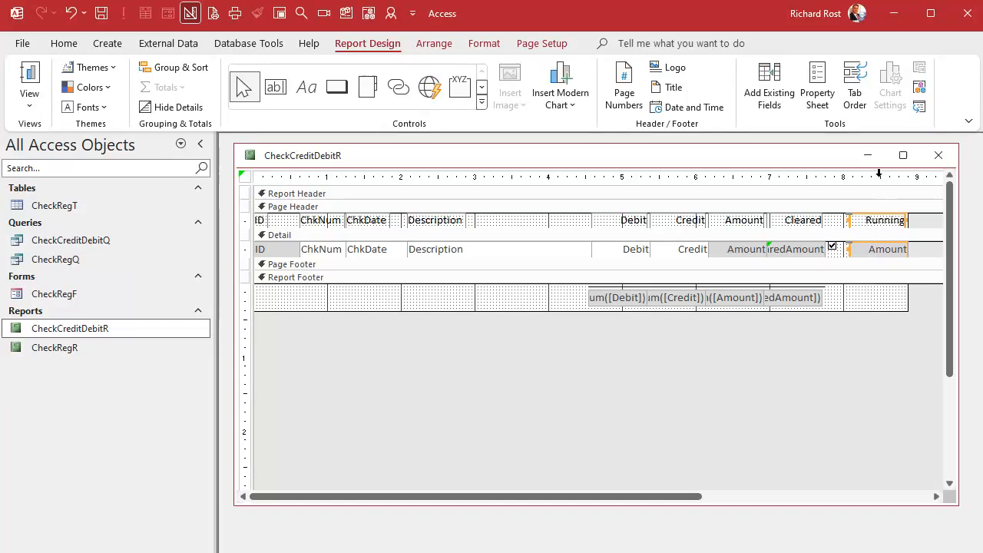
key(Delete)
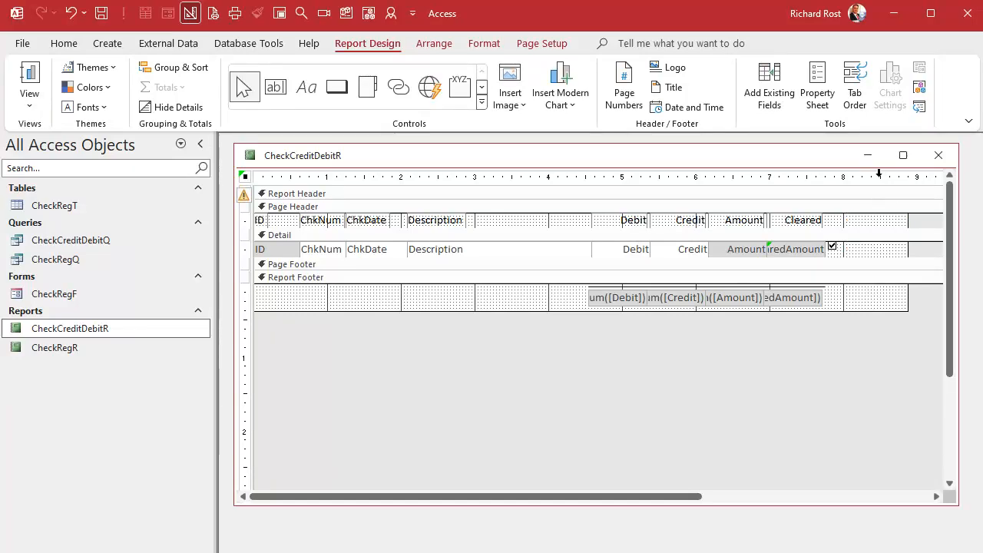
click(802, 221)
shift+click(814, 248)
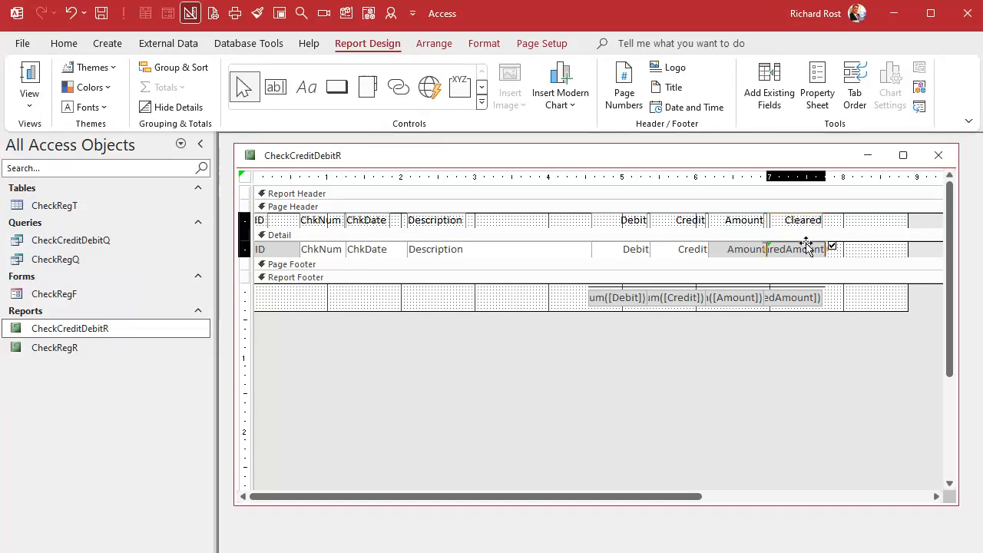
key(Delete)
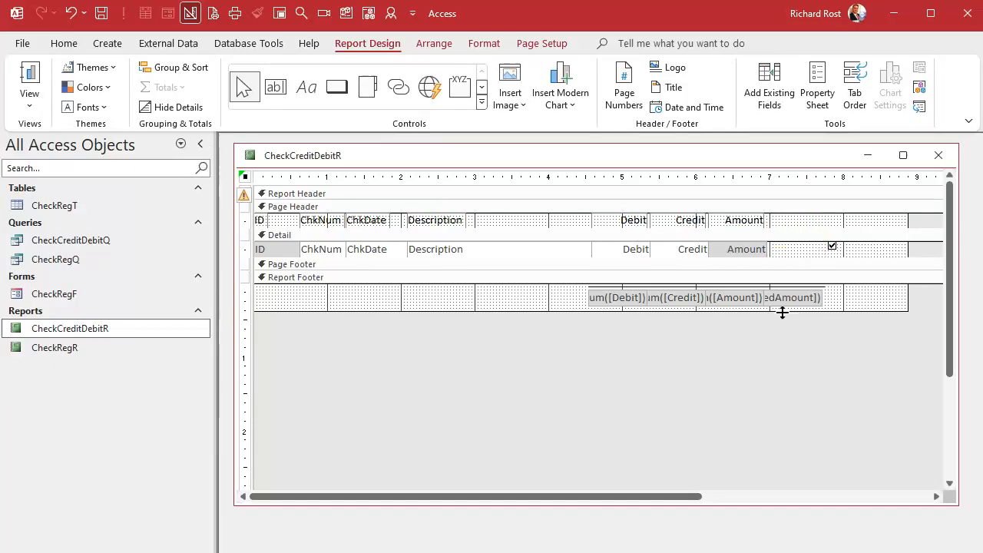
click(791, 301)
key(Delete)
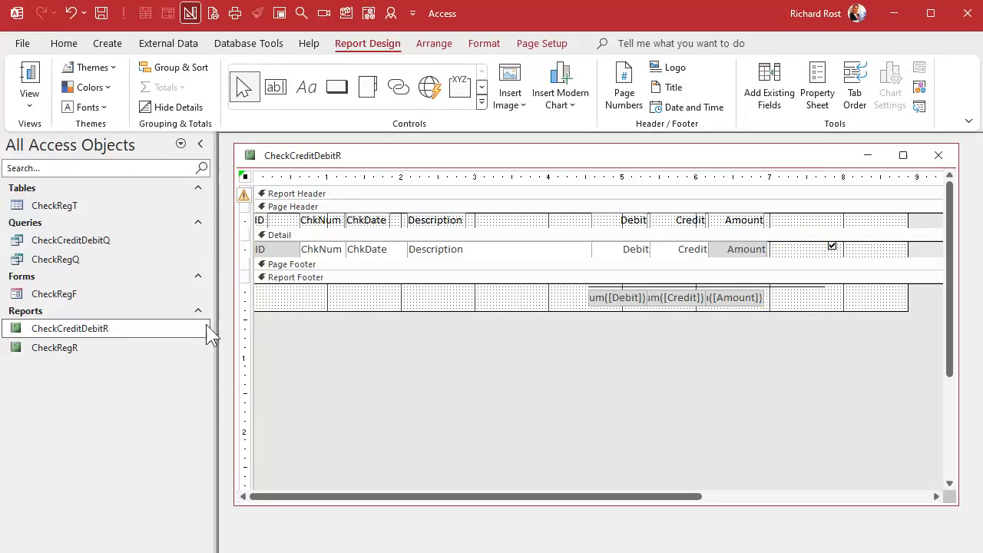
Add IsCleared to the CheckCreditDebitQ query design as a hidden column with the criterion True.
click(80, 239)
right_click(80, 238)
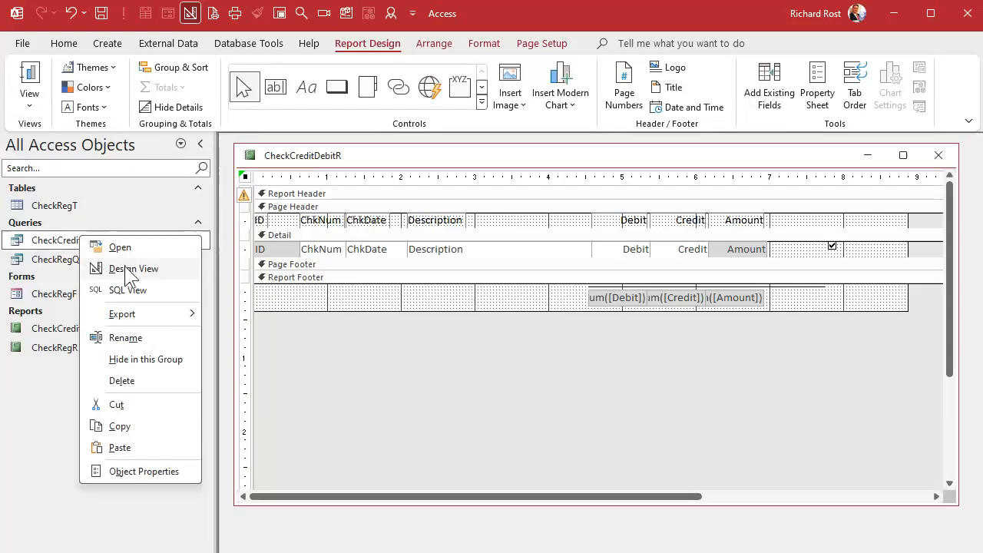
click(125, 265)
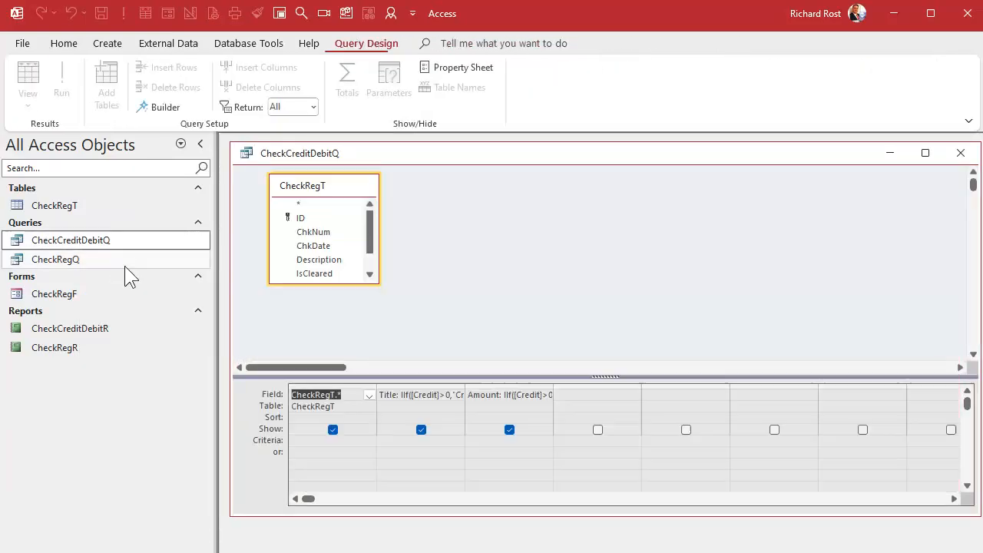
double_click(326, 273)
click(598, 429)
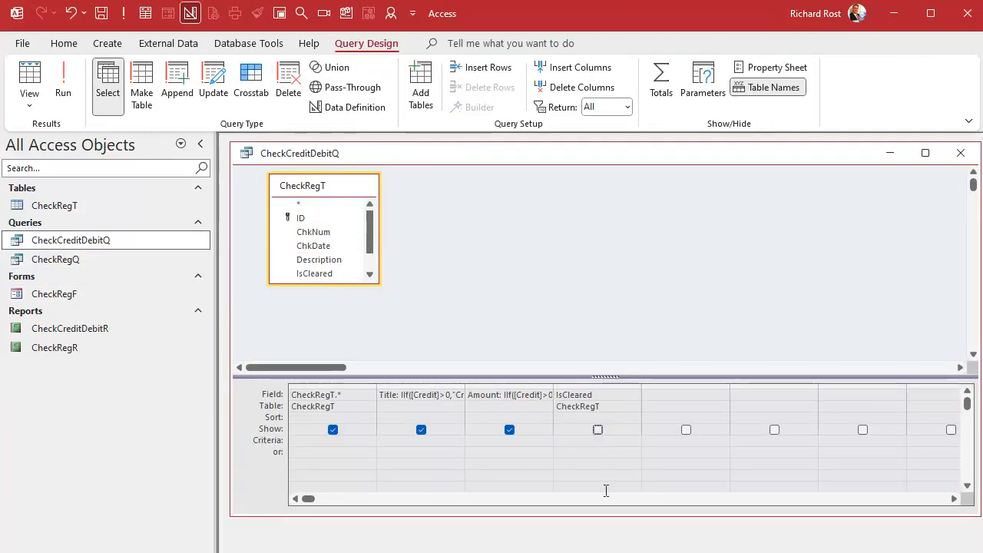
key(Down)
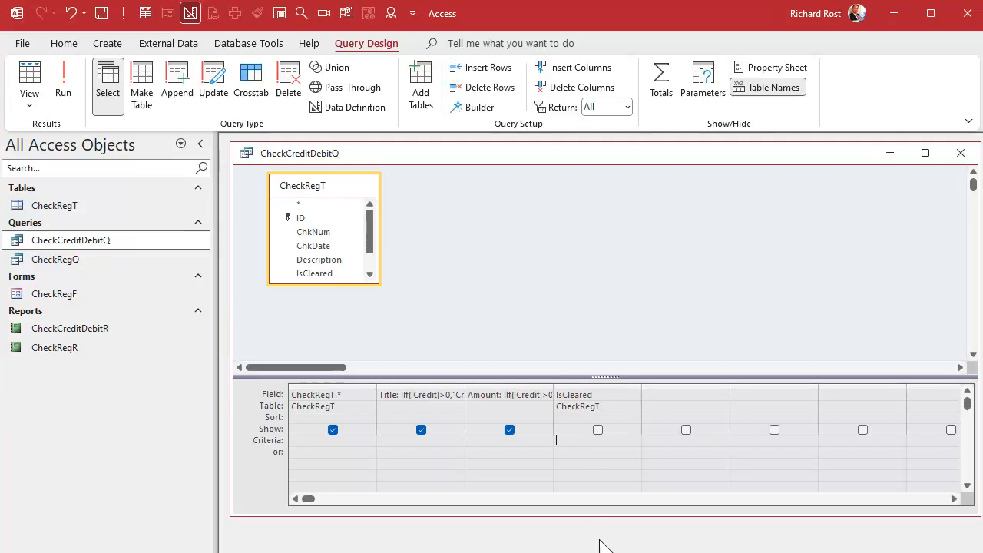
text(true)
key(Return)
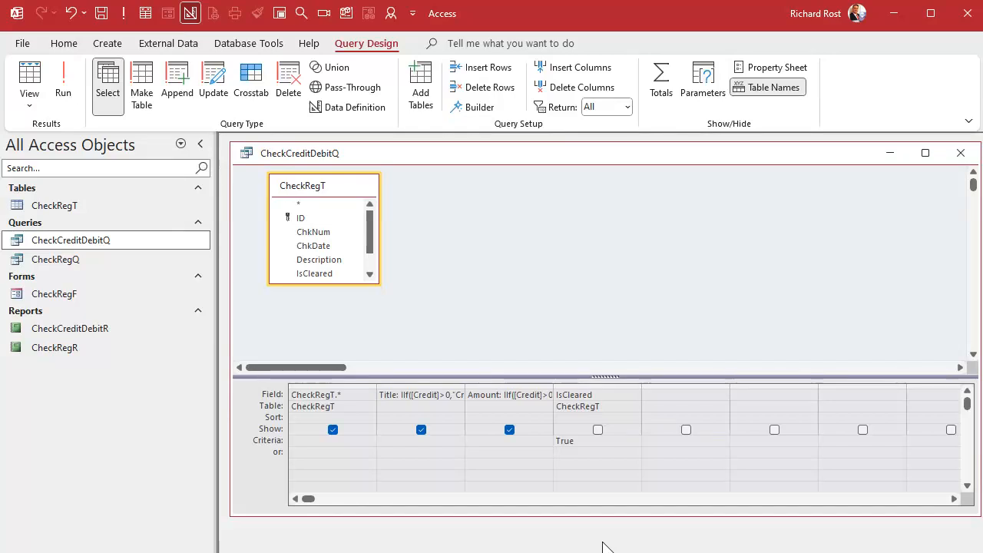
Run the CheckCreditDebitQ query to check its records, and close it with the design changes saved.
click(63, 83)
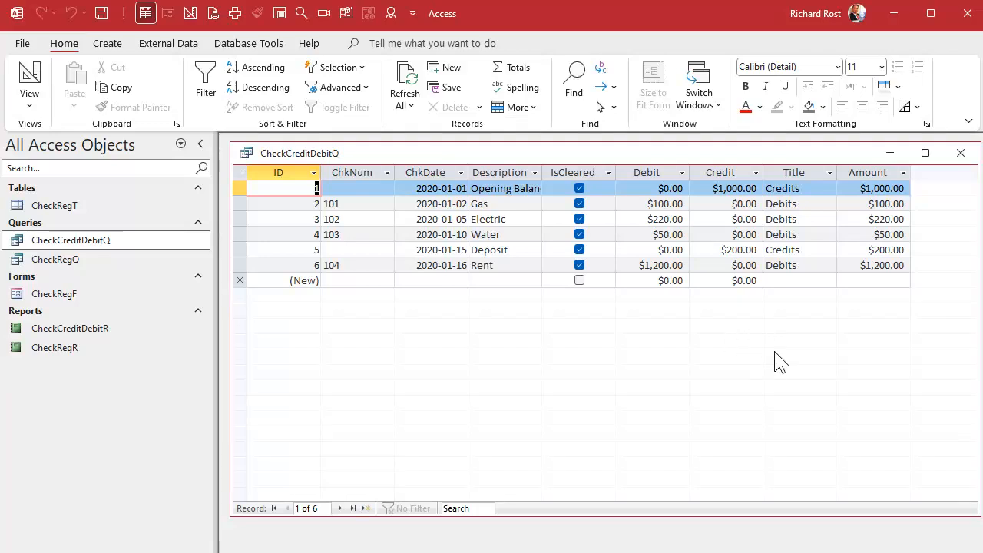
click(960, 156)
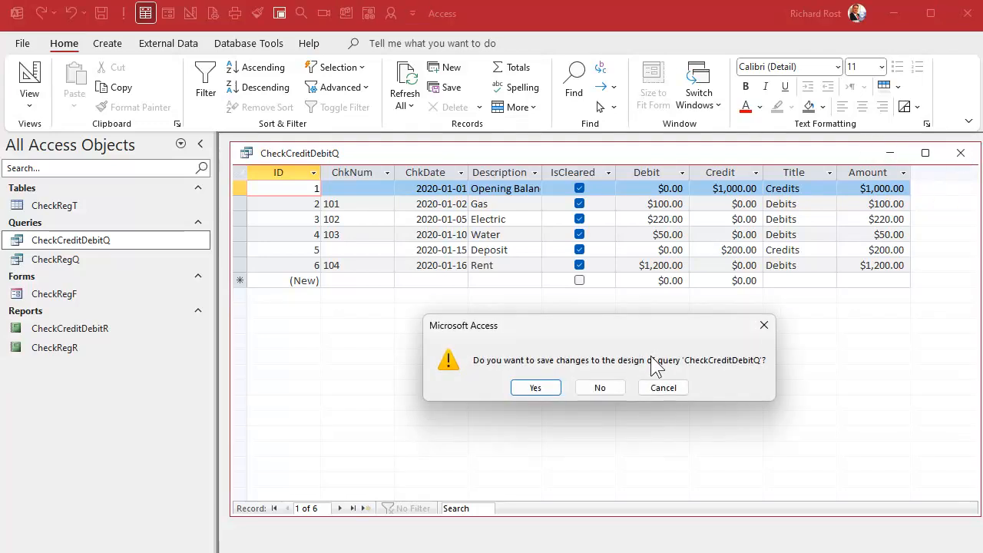
click(543, 386)
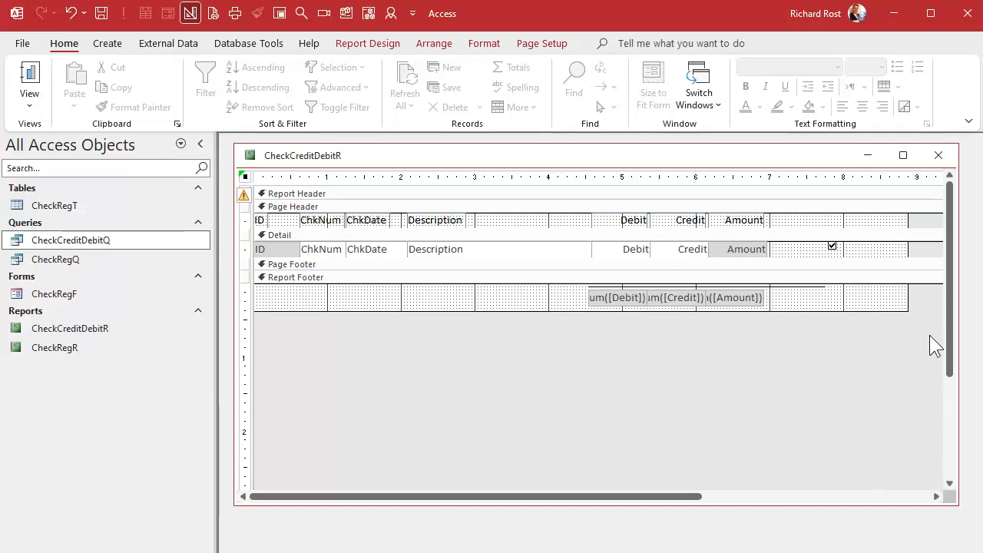
Delete the cleared checkbox from the report's Detail section and shorten the footer line to end at the Amount column.
click(833, 246)
key(Delete)
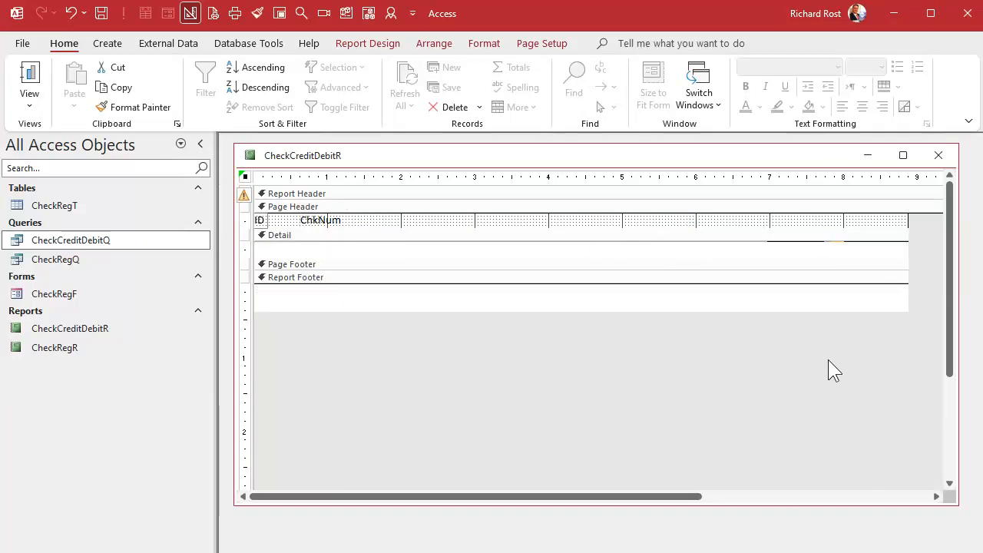
click(798, 287)
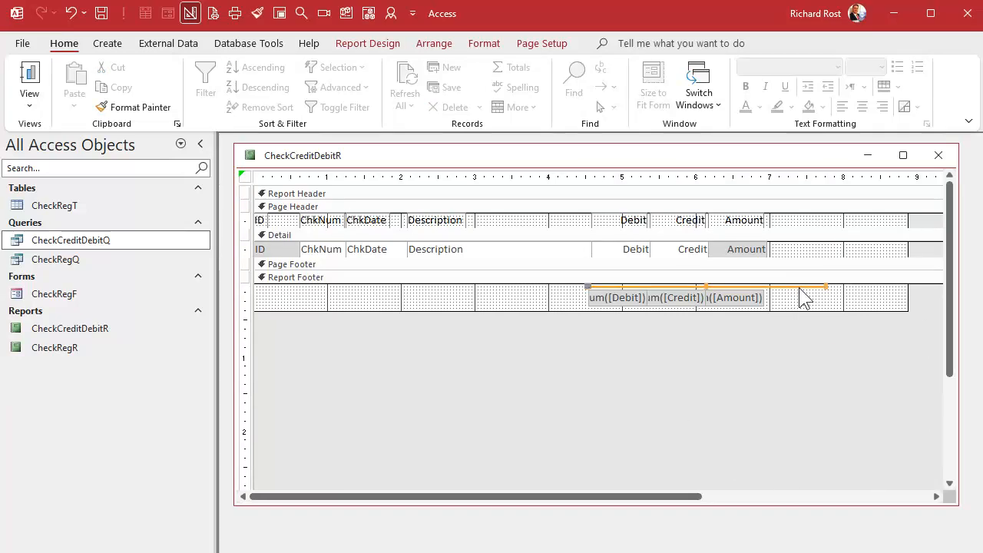
drag(811, 285, 768, 286)
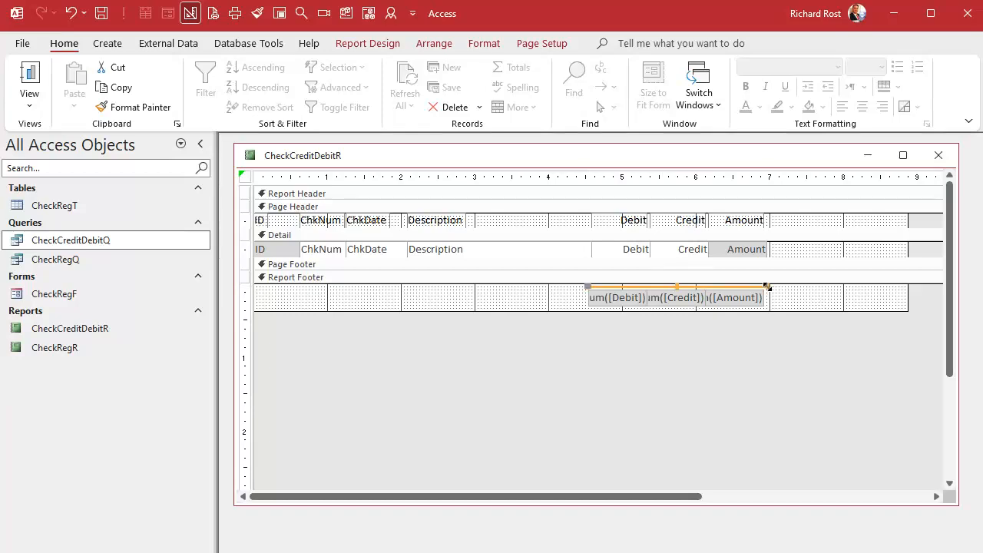
Narrow the report to about 7 inches wide and set its page orientation to portrait.
click(796, 307)
drag(907, 248, 770, 254)
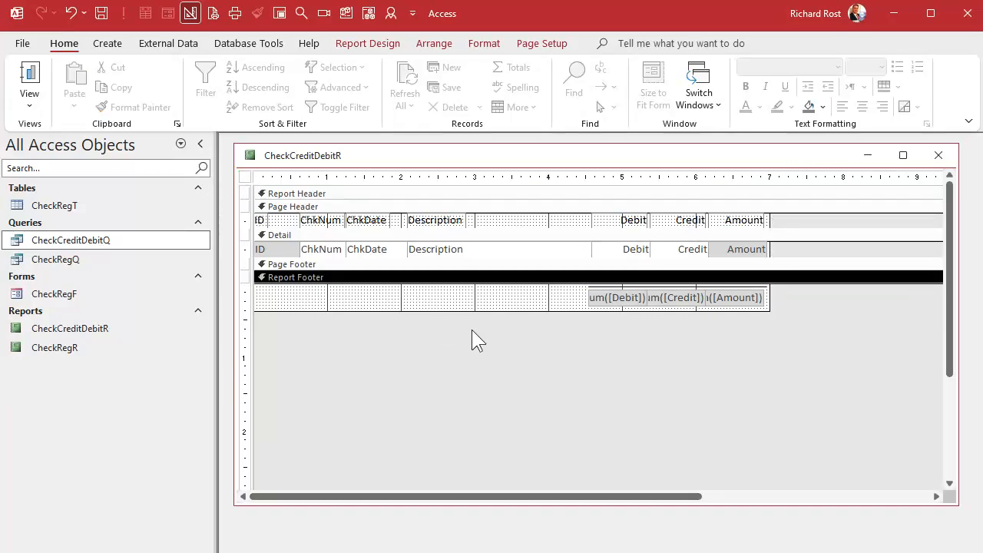
click(547, 44)
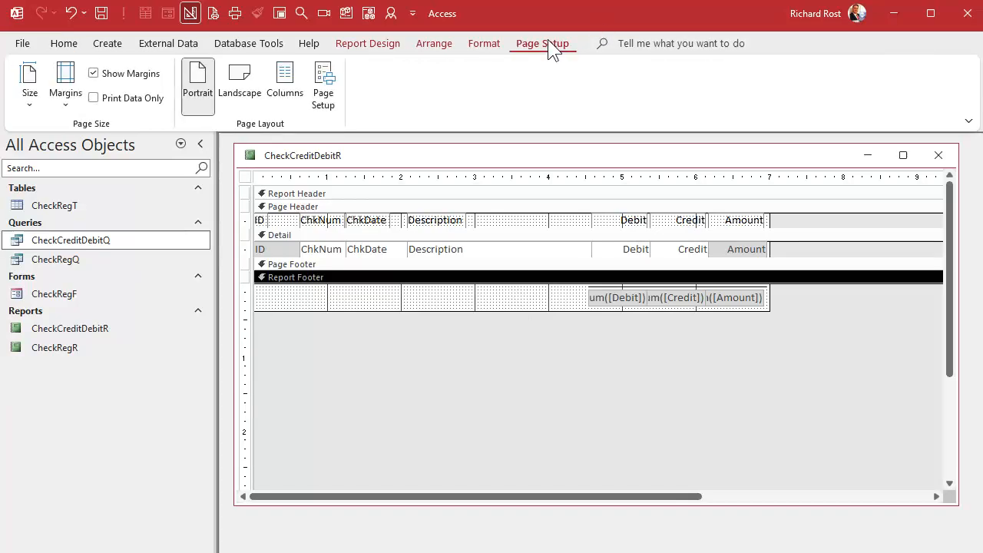
click(198, 89)
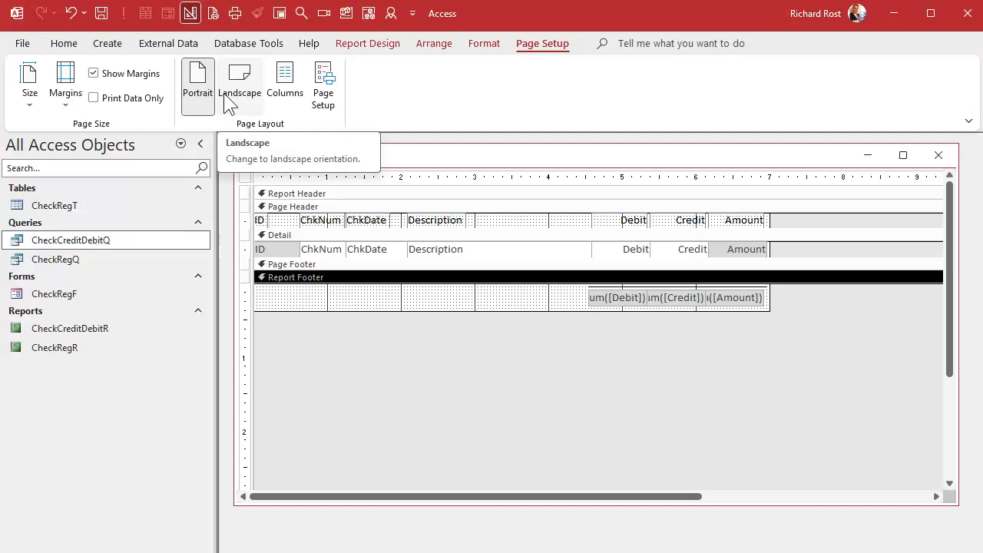
click(486, 370)
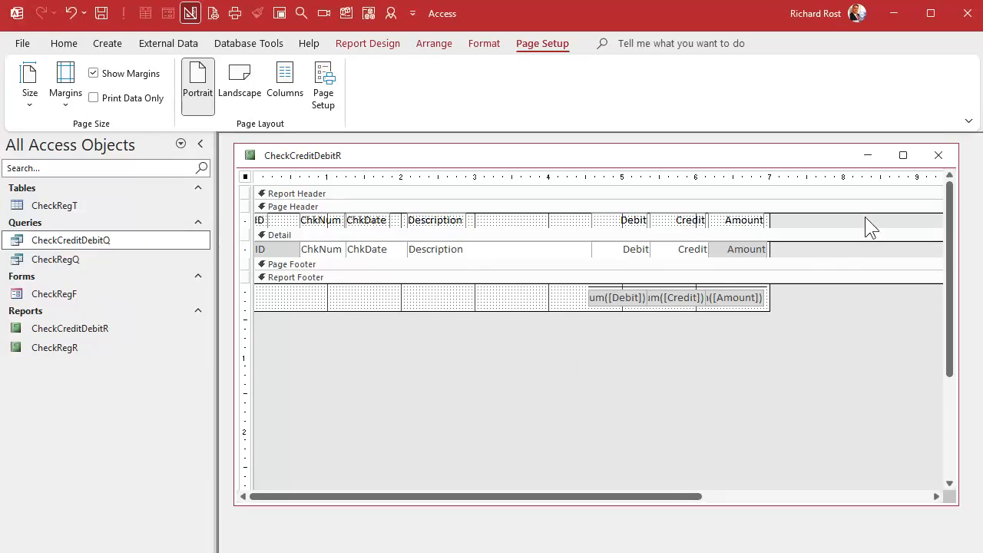
Close the report design and show CheckCreditDebitR in print preview in a widened window.
click(937, 155)
right_click(86, 323)
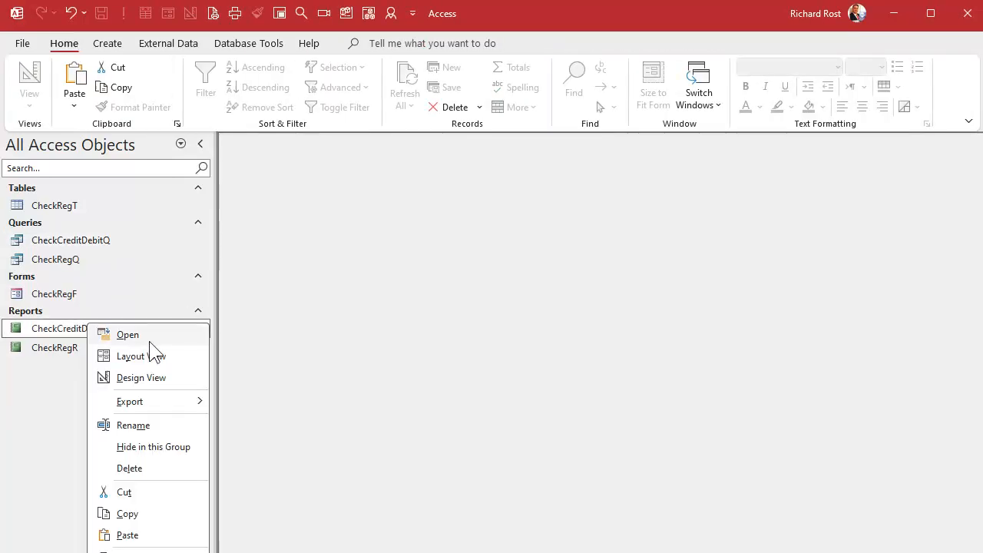
click(146, 552)
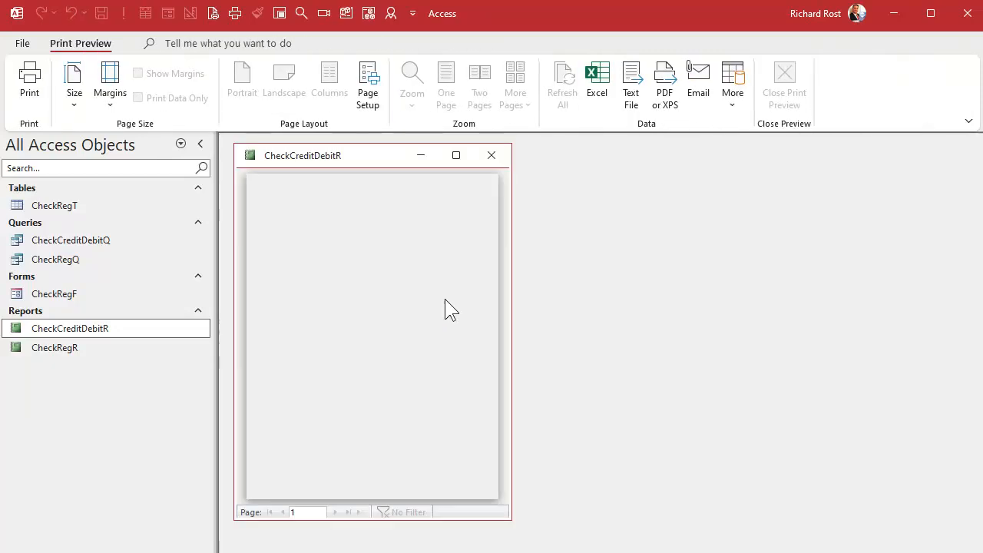
drag(512, 215, 862, 217)
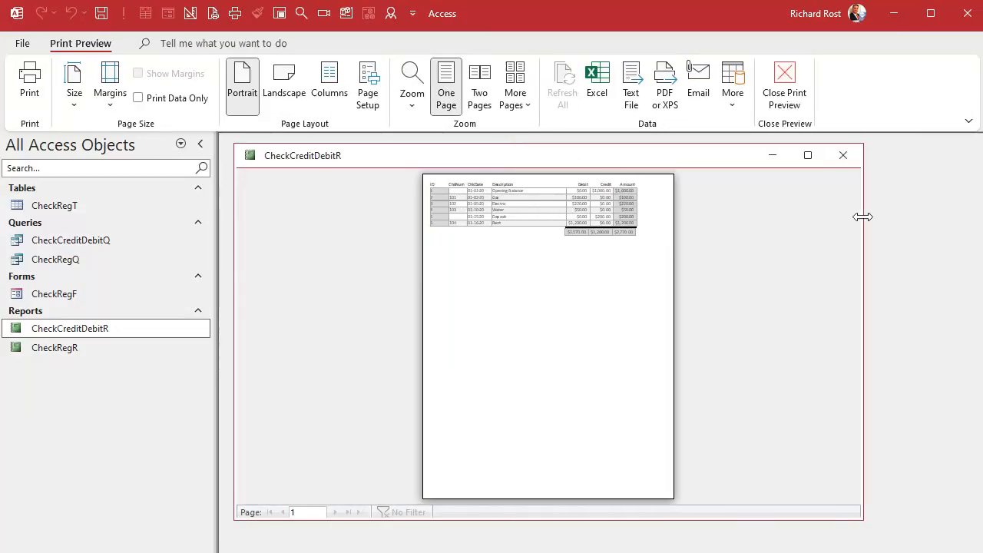
Return CheckCreditDebitR to Design View and group it on Title with both a header and a footer section.
click(541, 188)
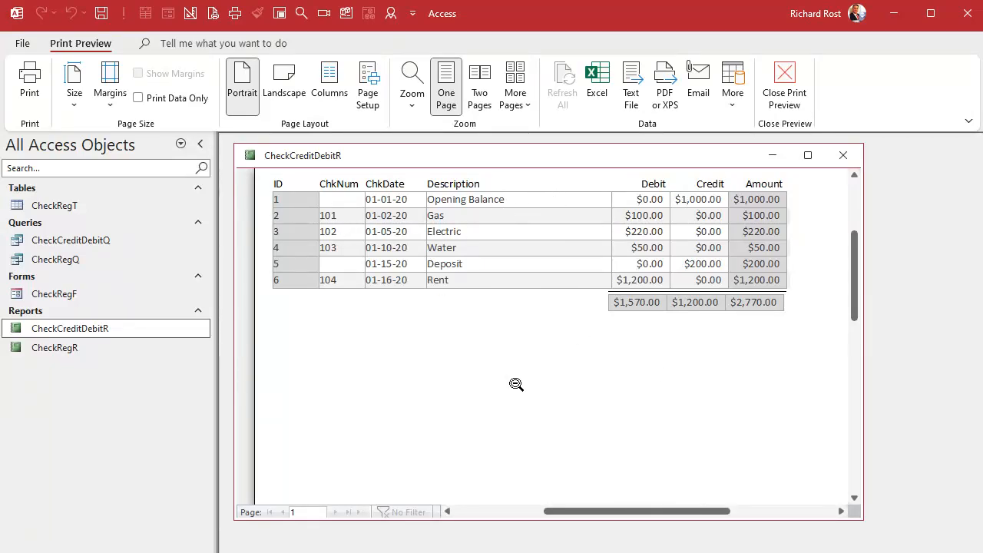
right_click(535, 162)
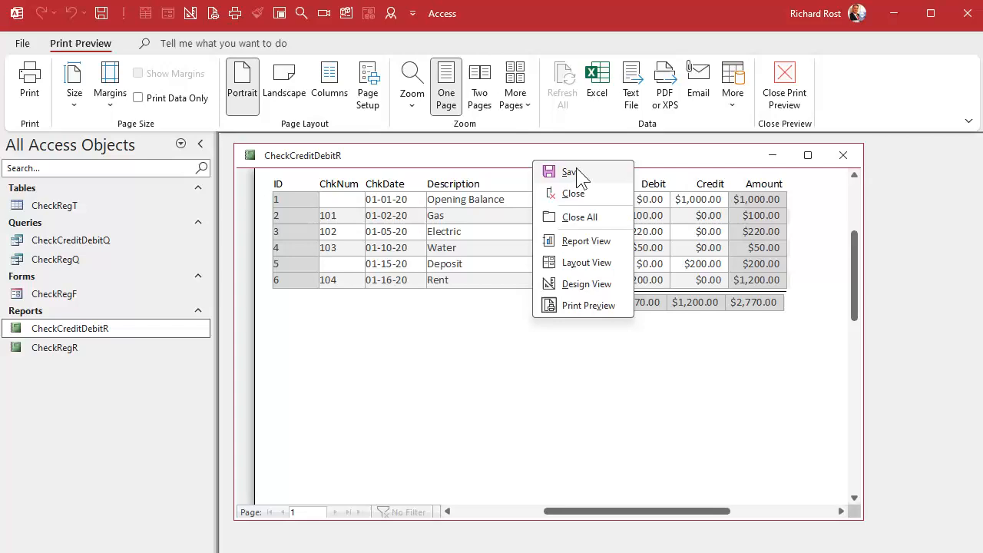
click(586, 286)
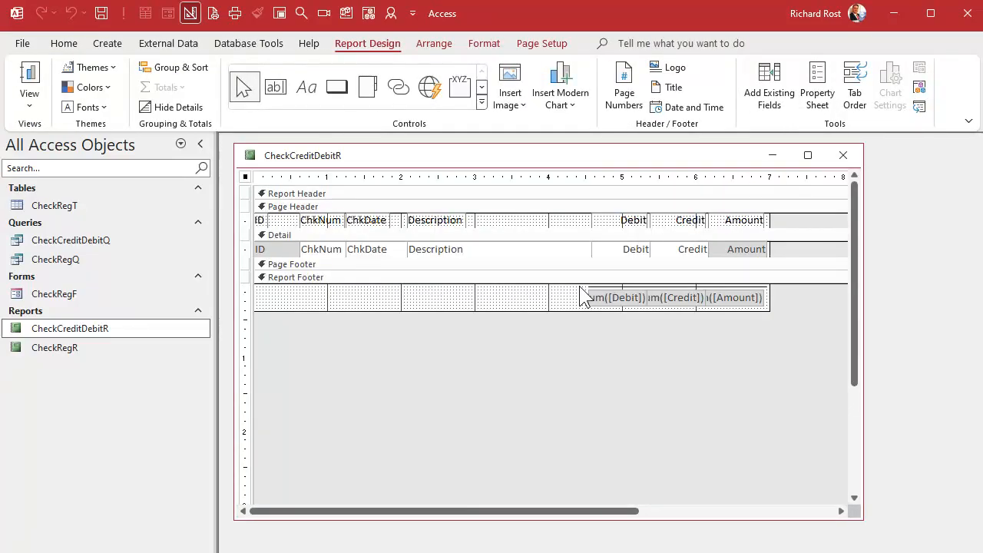
click(178, 70)
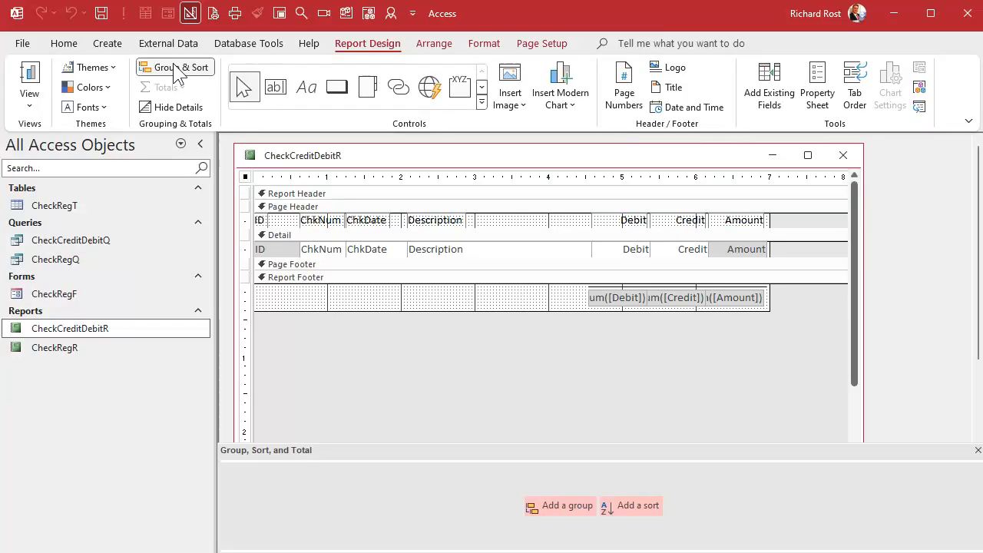
click(568, 505)
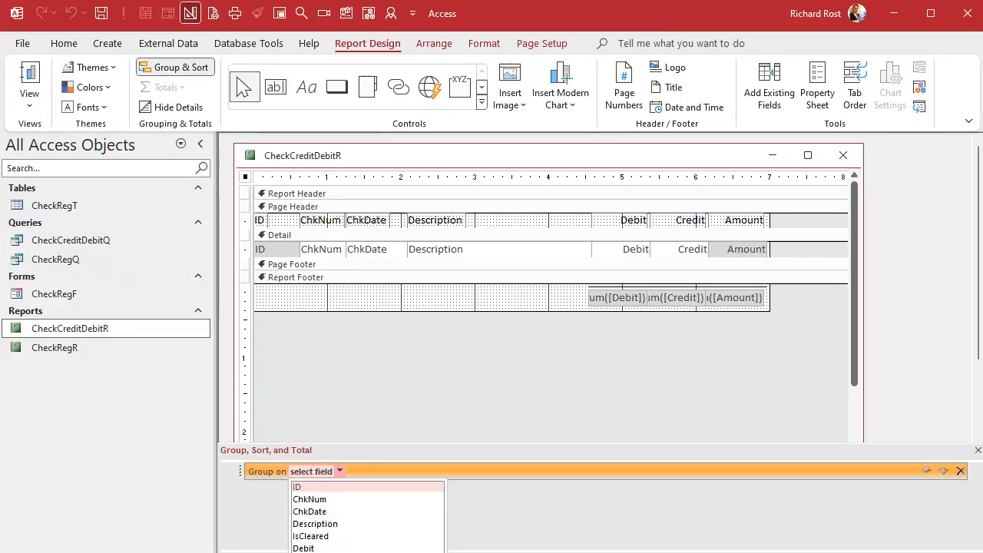
click(330, 551)
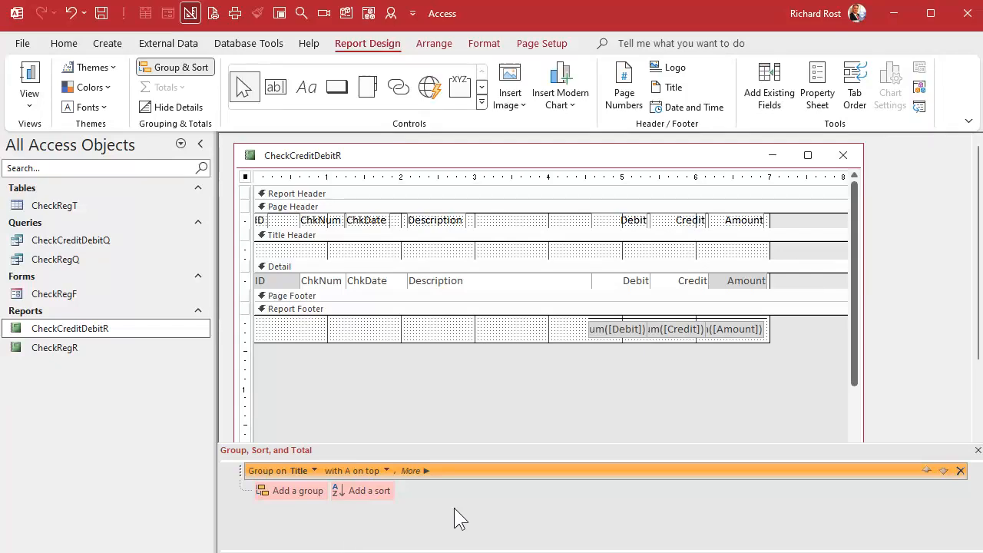
click(421, 471)
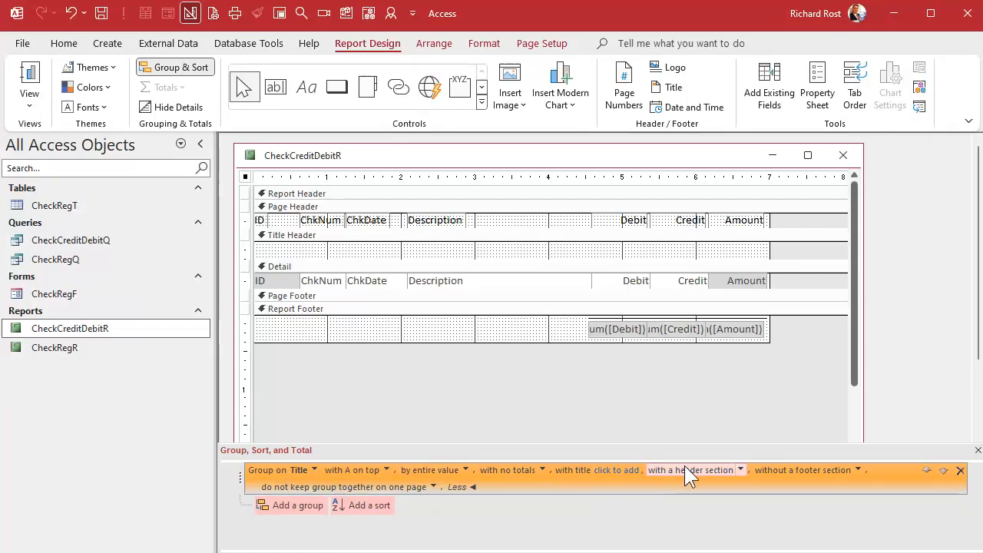
click(859, 470)
click(816, 484)
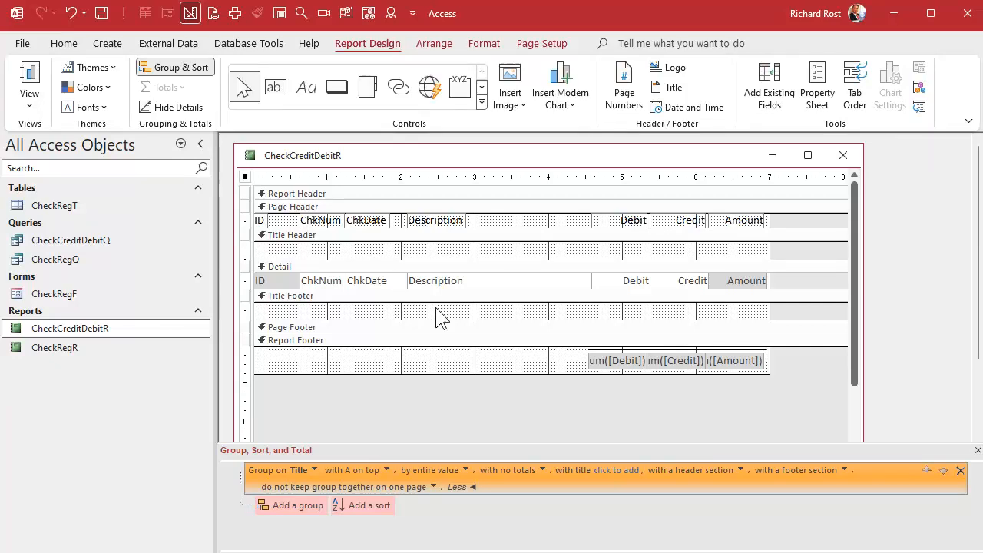
Sort the records within each Title group by ChkDate from oldest to newest, and close the grouping and sorting settings.
click(377, 506)
click(359, 528)
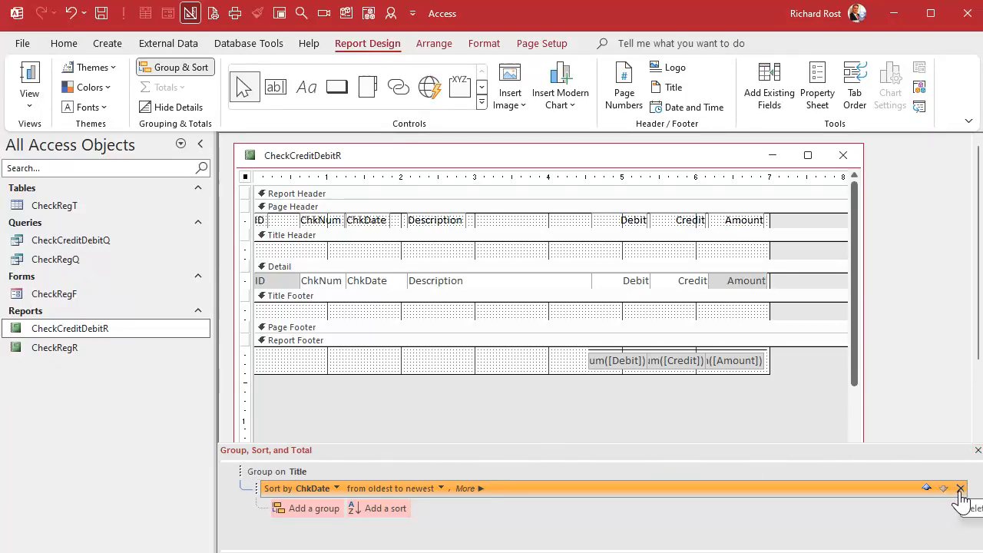
click(978, 450)
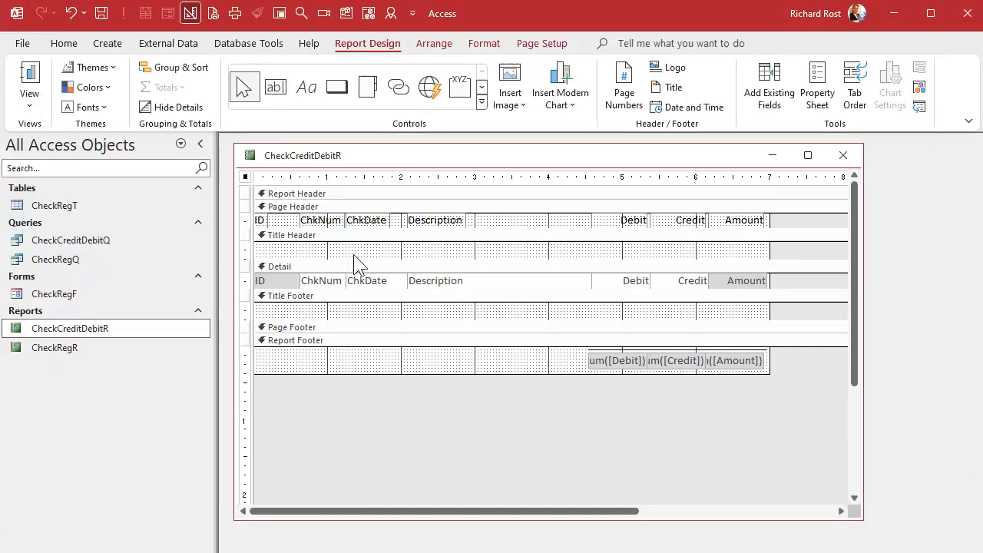
Enlarge the Title Header section to about 0.875 inch high and add the Title field to it without its label.
drag(352, 258, 358, 306)
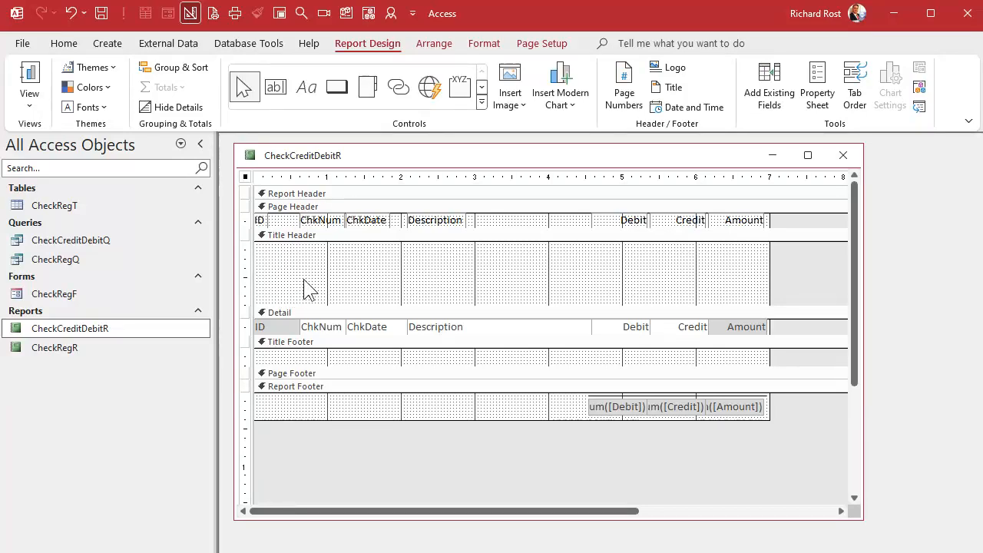
click(770, 100)
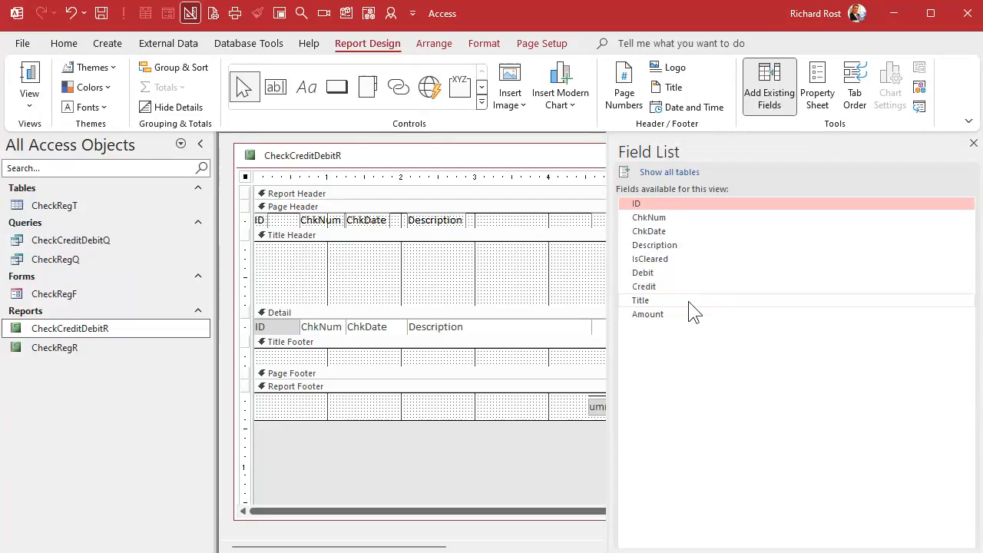
drag(688, 301, 315, 258)
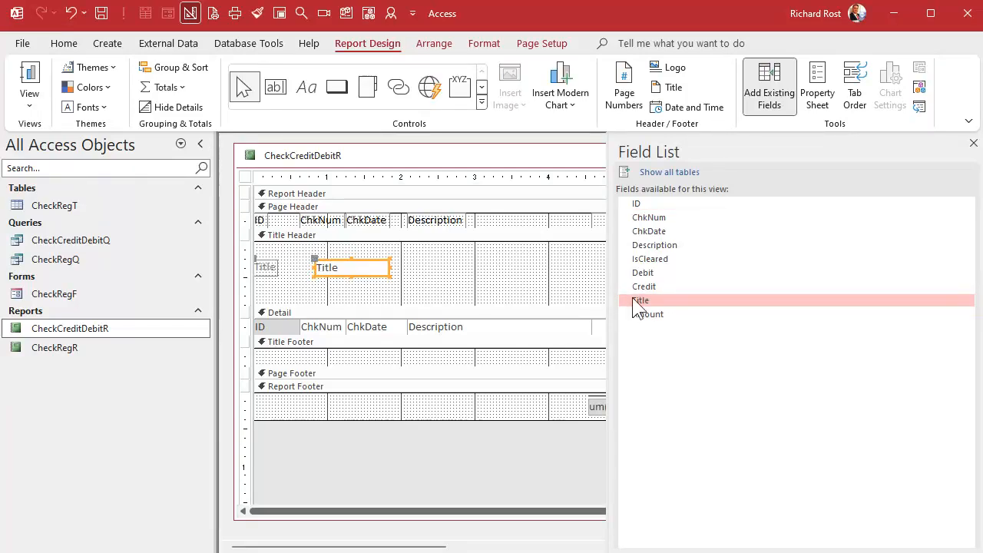
click(972, 145)
click(268, 268)
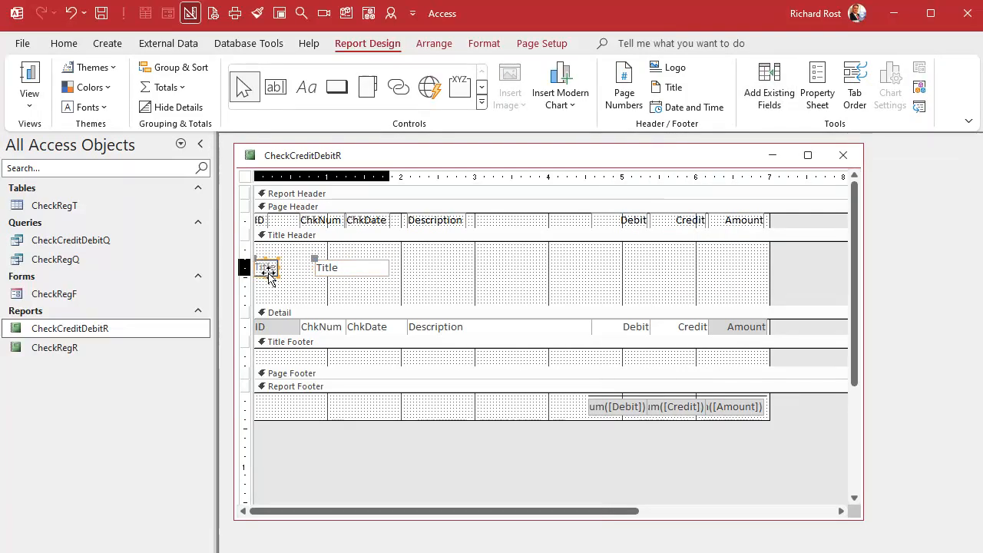
key(Delete)
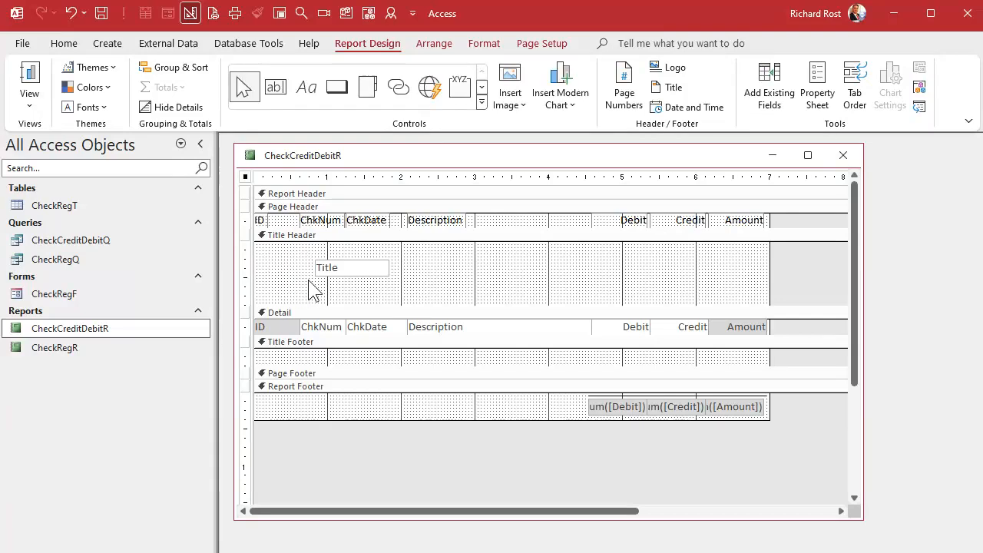
Move the Title box to the section's left edge, widen it to about 3.2 inches and format its text as bold 26 point.
drag(334, 271, 491, 282)
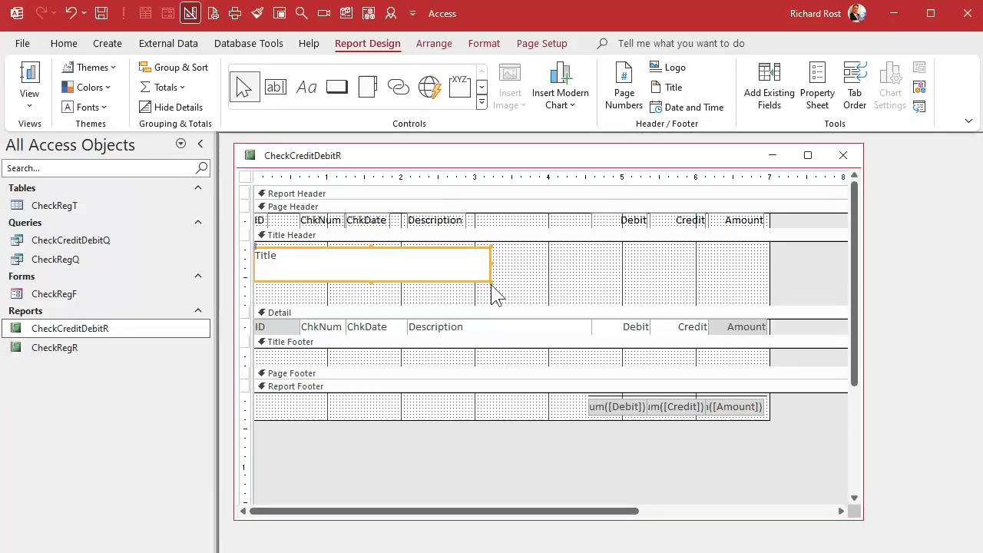
click(490, 44)
click(263, 72)
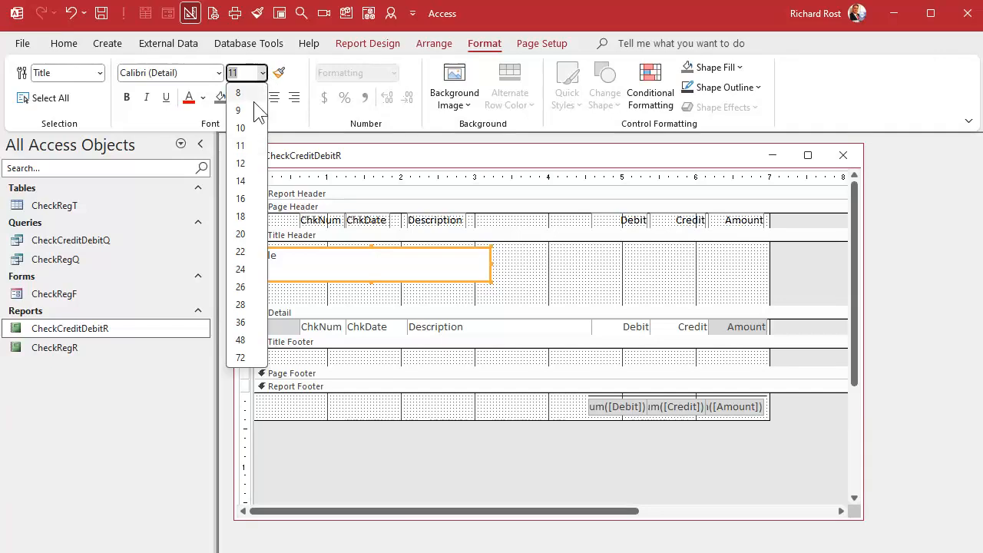
click(247, 287)
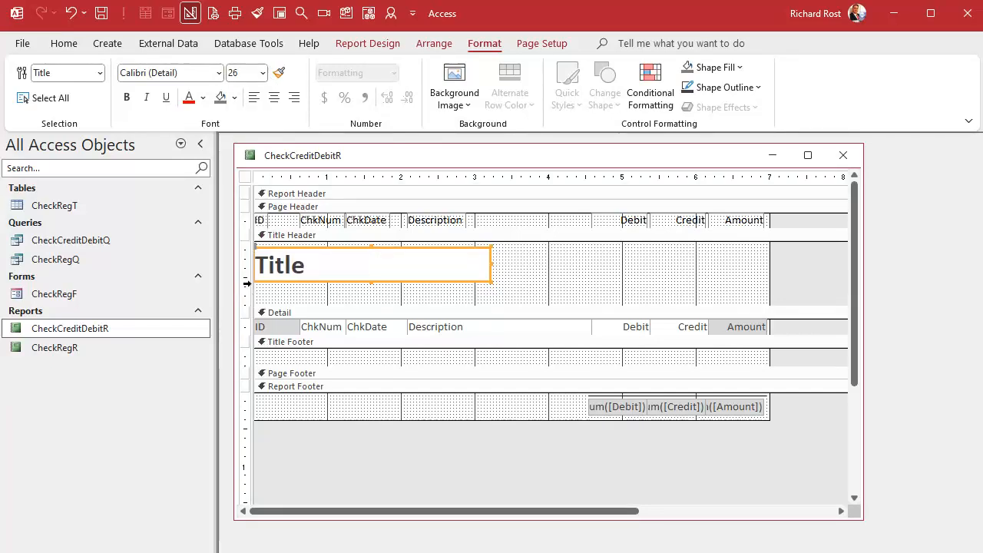
Check the grouped report with its Title headings in Print Preview, and go back to Design View.
click(553, 296)
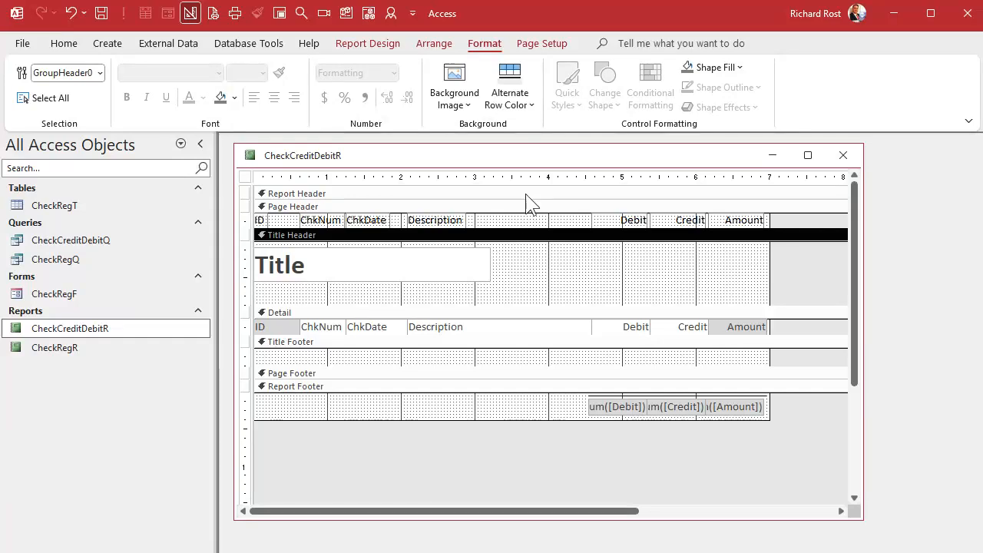
right_click(524, 155)
click(586, 289)
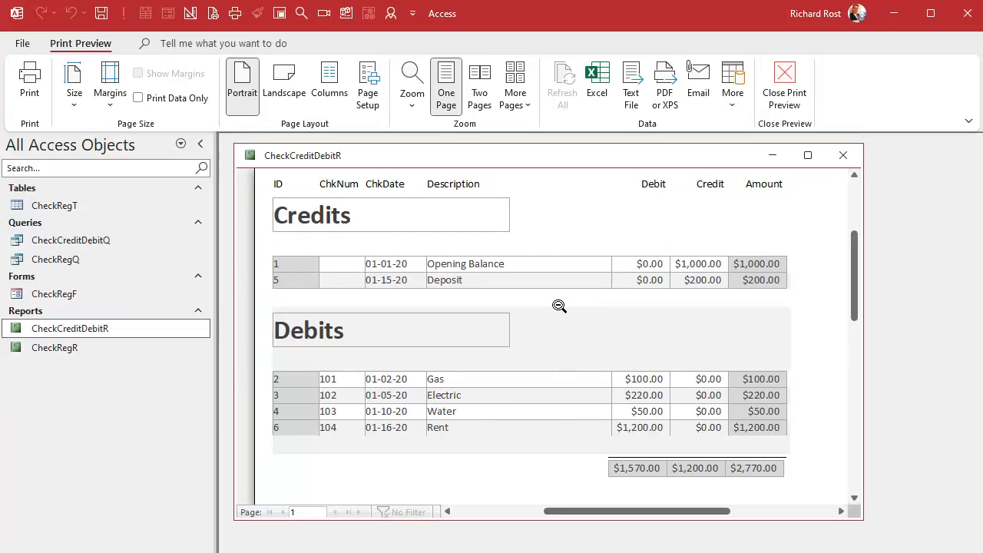
right_click(536, 156)
click(584, 279)
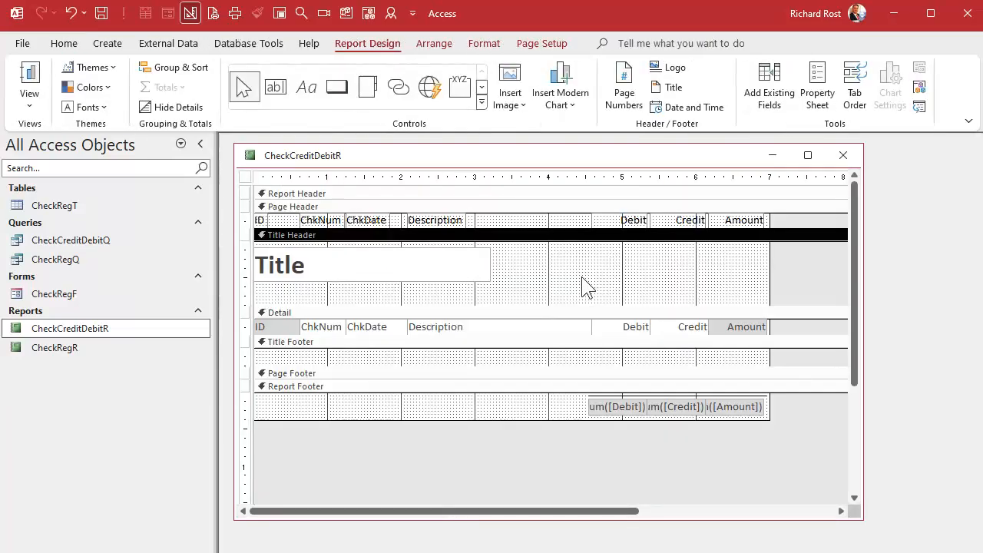
Make the outline of the Title box in the Title Header transparent.
click(355, 272)
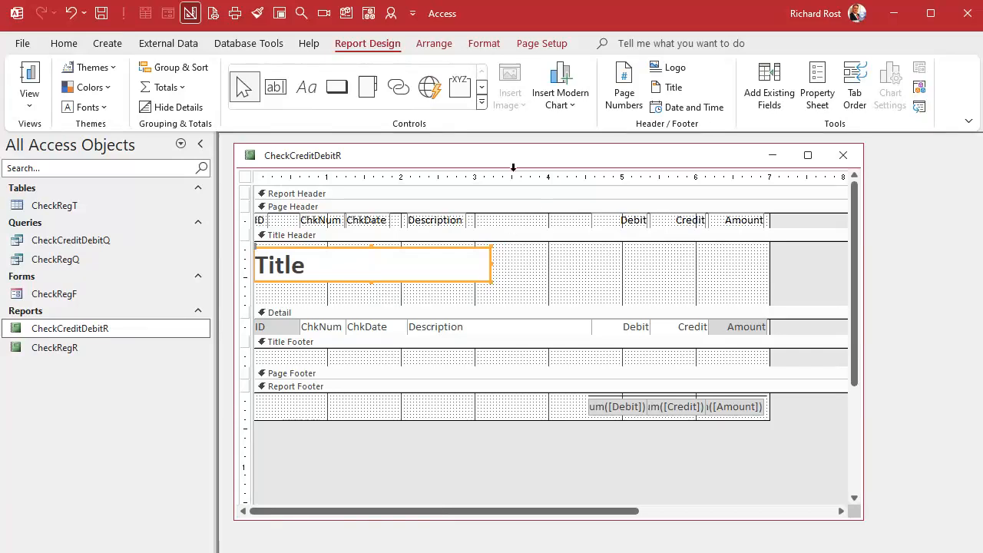
click(485, 44)
click(733, 88)
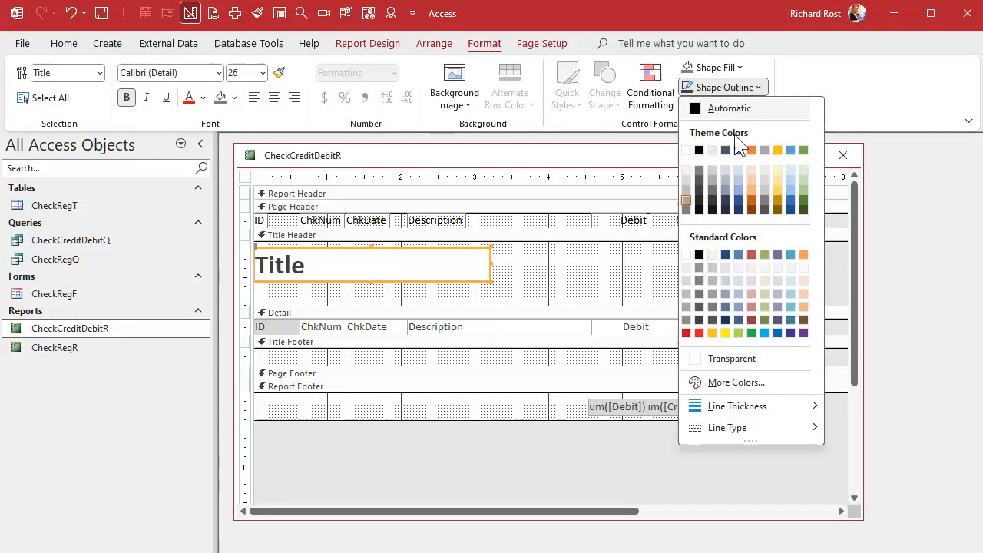
click(735, 360)
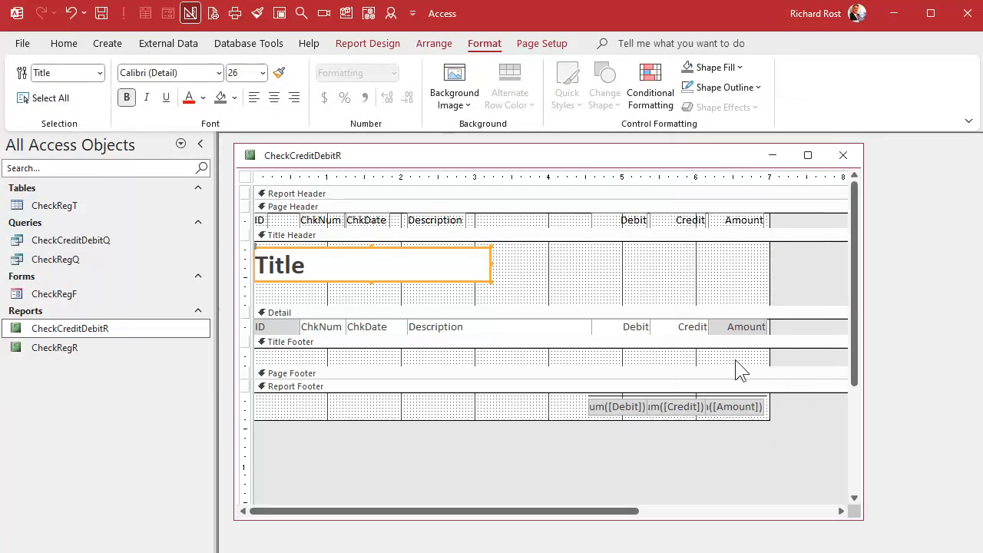
Set the Alternate Back Color of the Title Header and Title Footer sections to No Color, and close the properties.
double_click(540, 237)
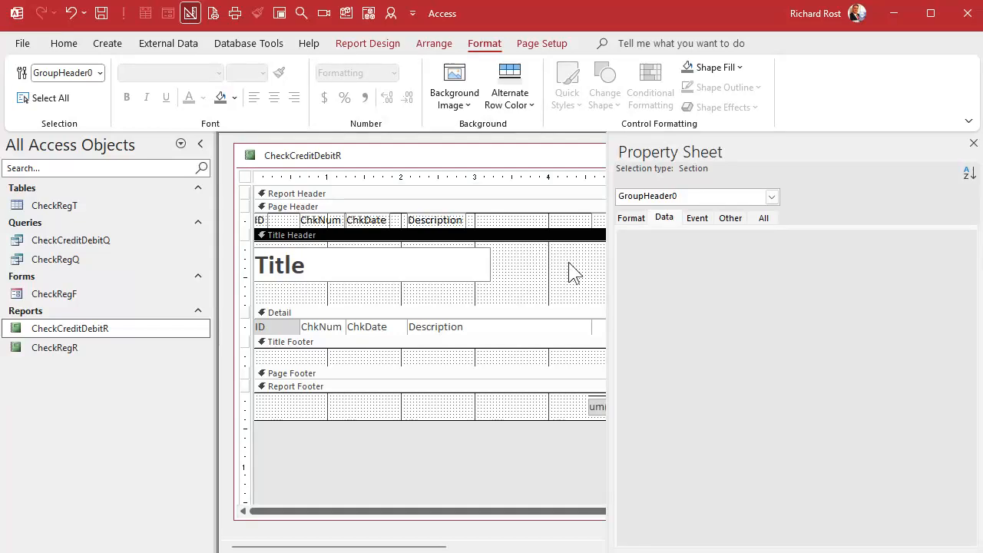
click(636, 222)
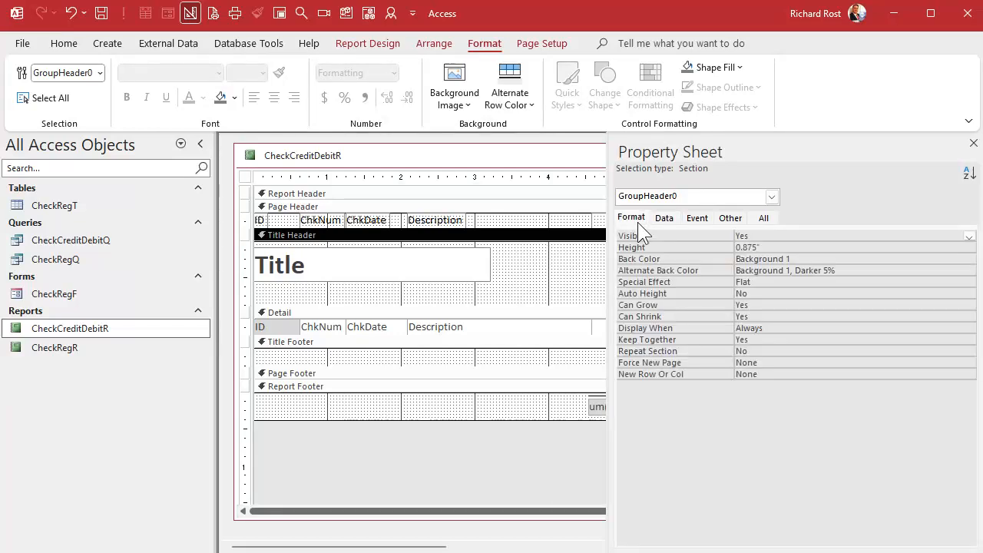
click(866, 270)
click(956, 270)
click(891, 281)
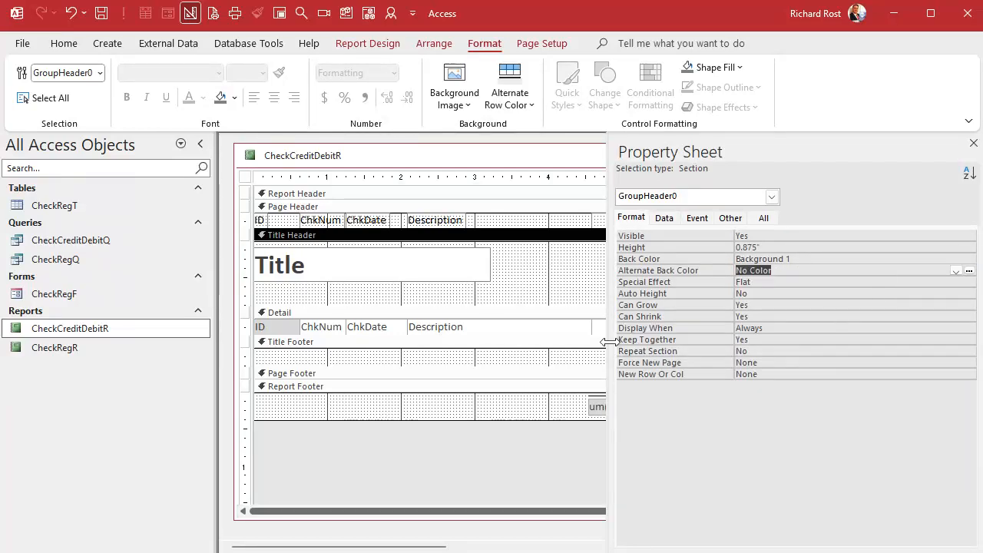
click(489, 342)
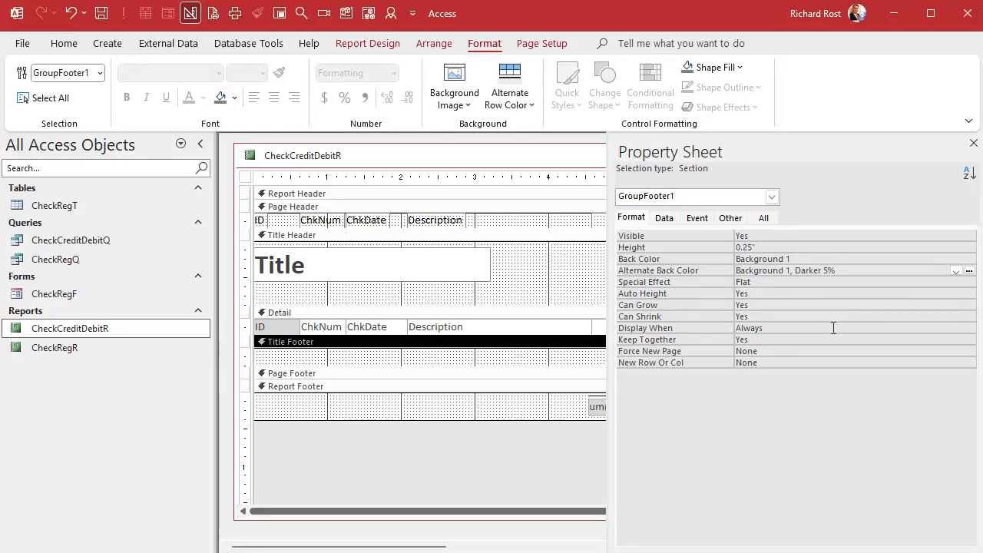
click(956, 271)
click(906, 281)
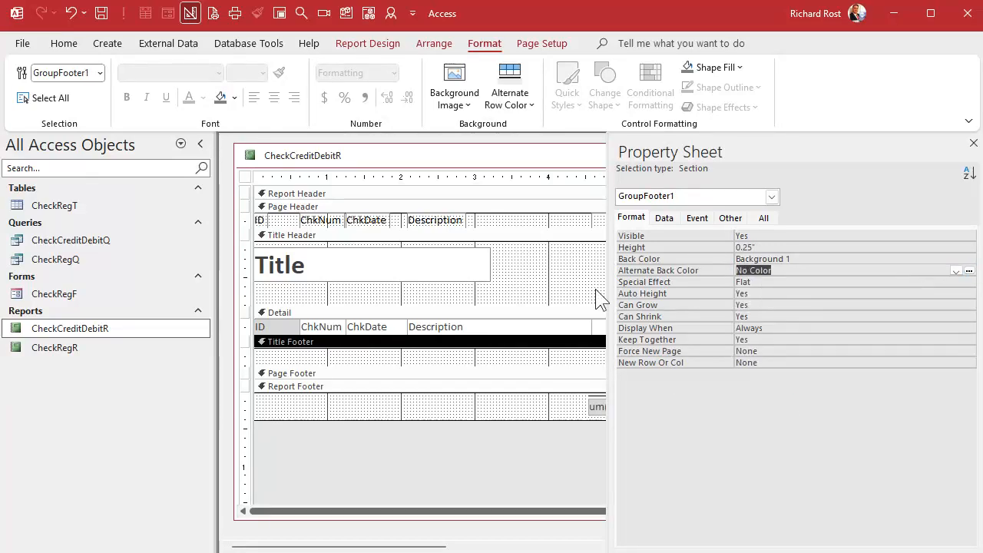
click(577, 278)
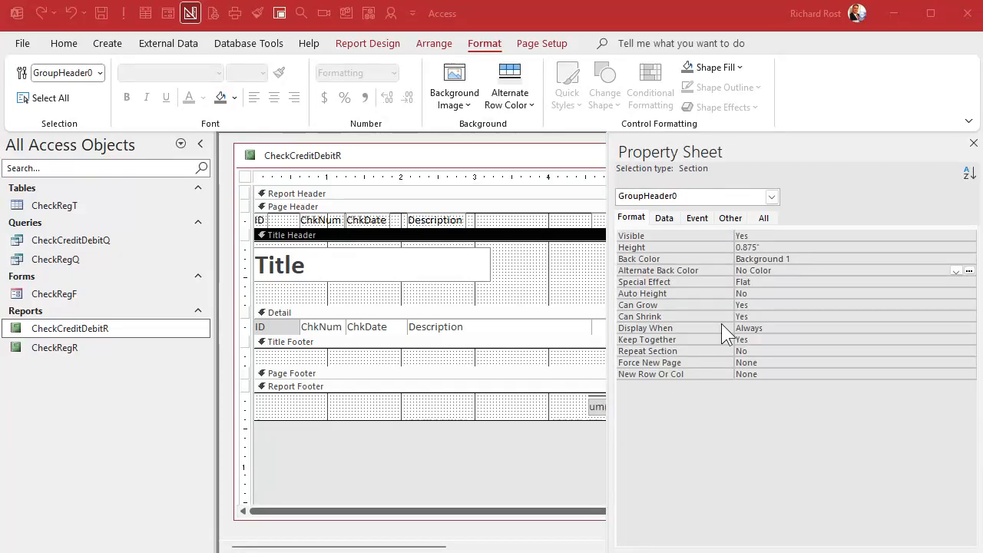
click(973, 143)
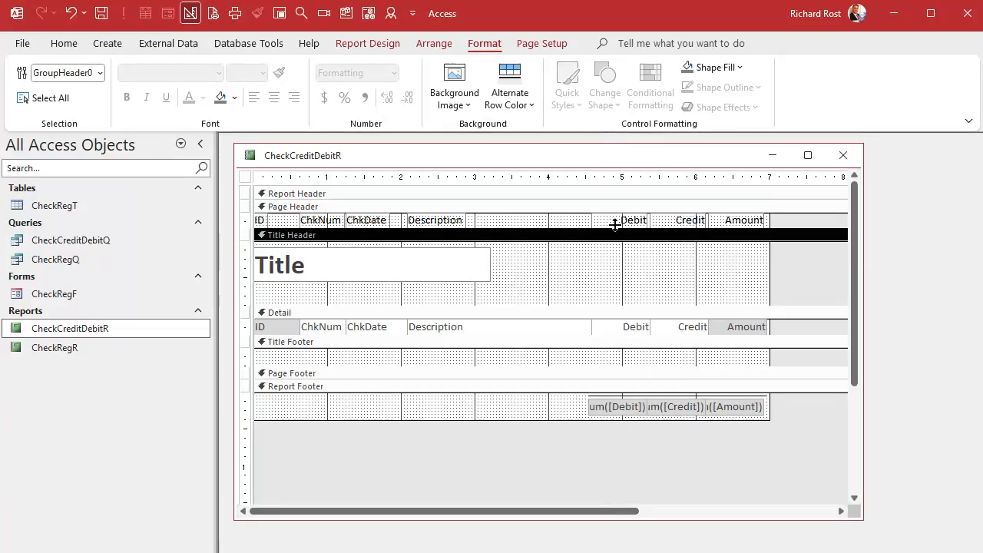
Preview the report to check the group headings' outline and background, and reopen its design.
right_click(515, 154)
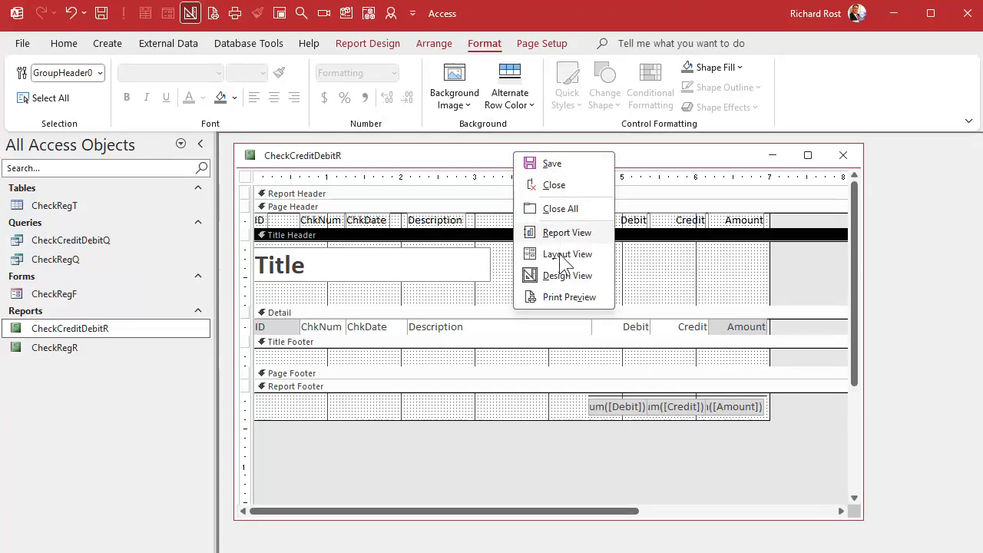
click(568, 296)
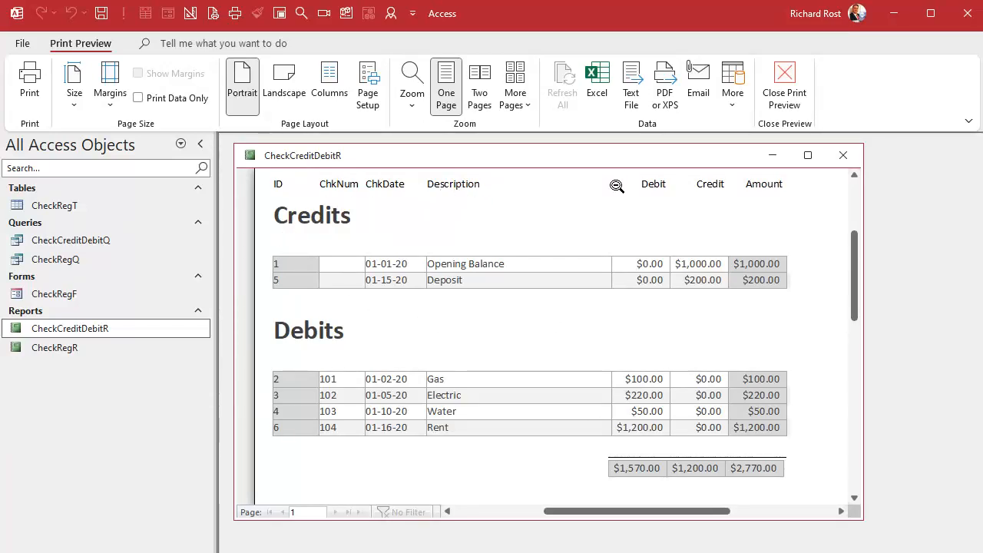
right_click(432, 163)
click(484, 278)
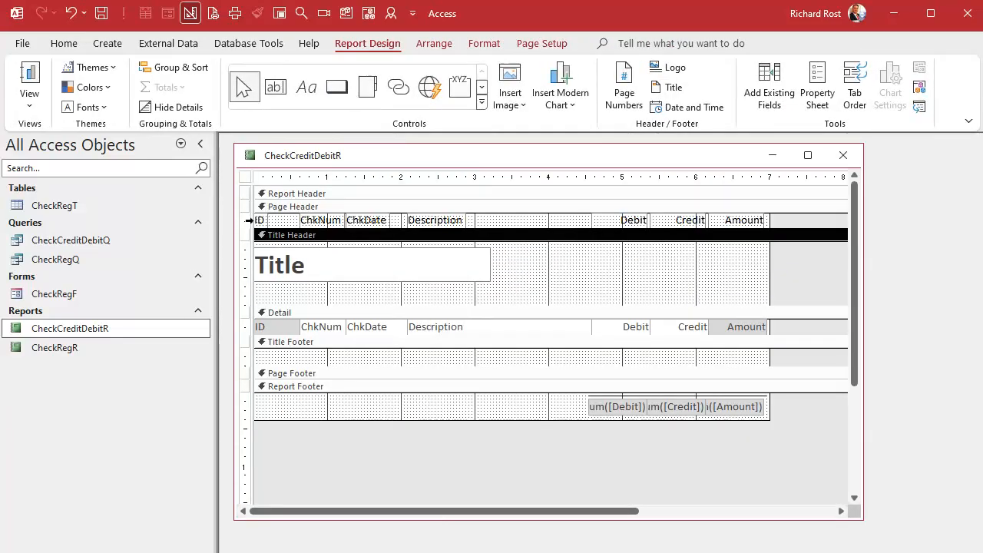
Move all column heading labels from the Page Header into the Title Header below the Title box, and collapse the Page Header.
click(249, 221)
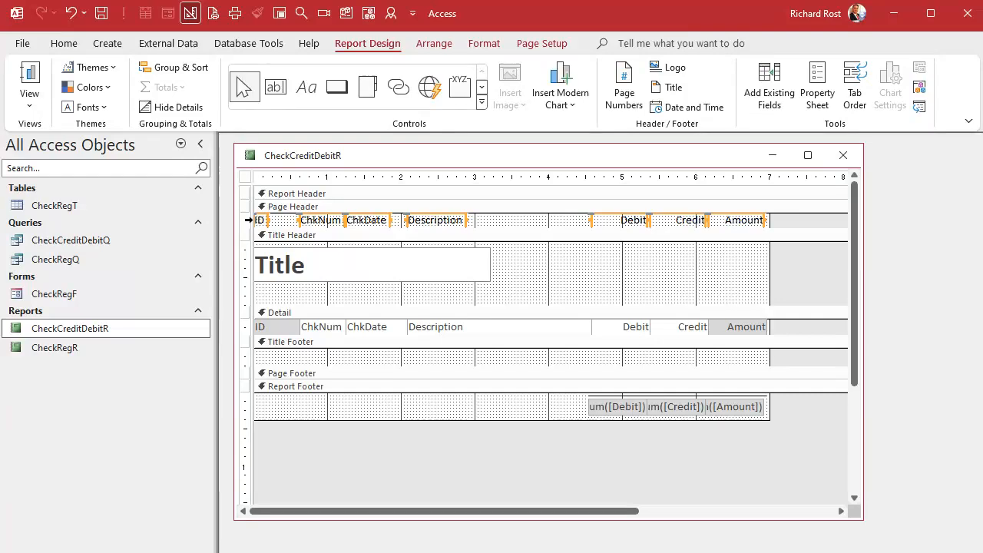
key(ctrl+x)
drag(331, 226, 332, 207)
click(331, 281)
key(ctrl+v)
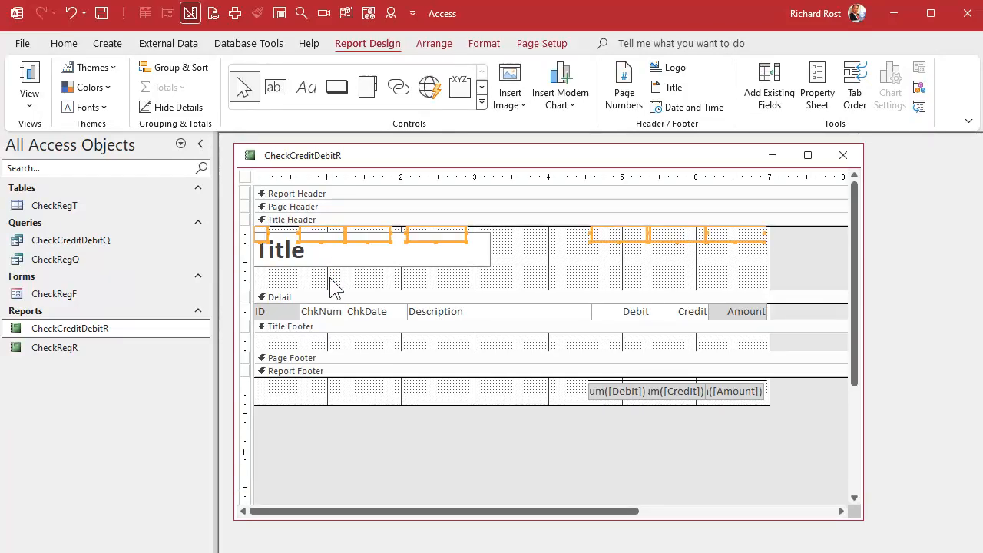
drag(434, 238, 437, 278)
click(530, 288)
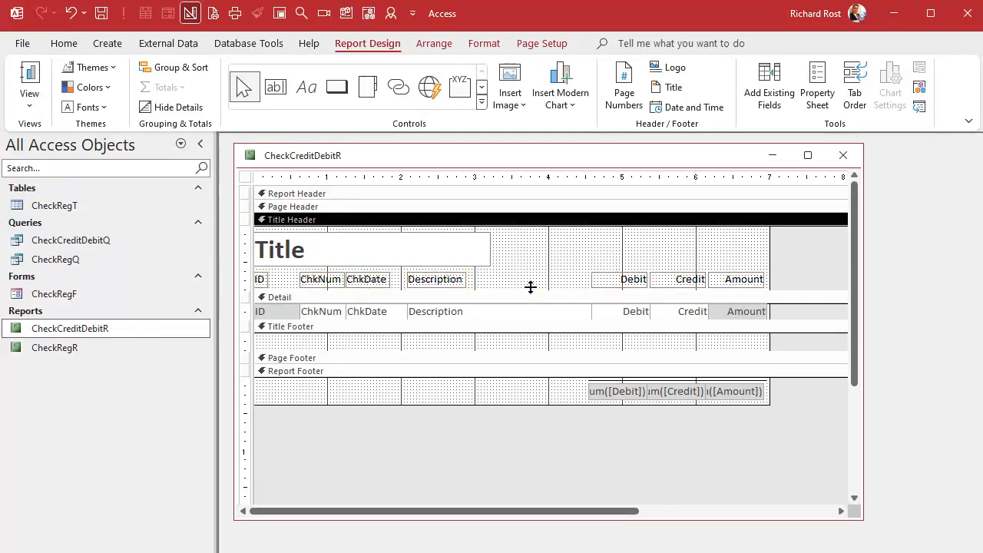
Draw a horizontal line about 6.9 inches long beneath the column labels in the Title Header, and fit the section's height to it.
drag(530, 287, 527, 335)
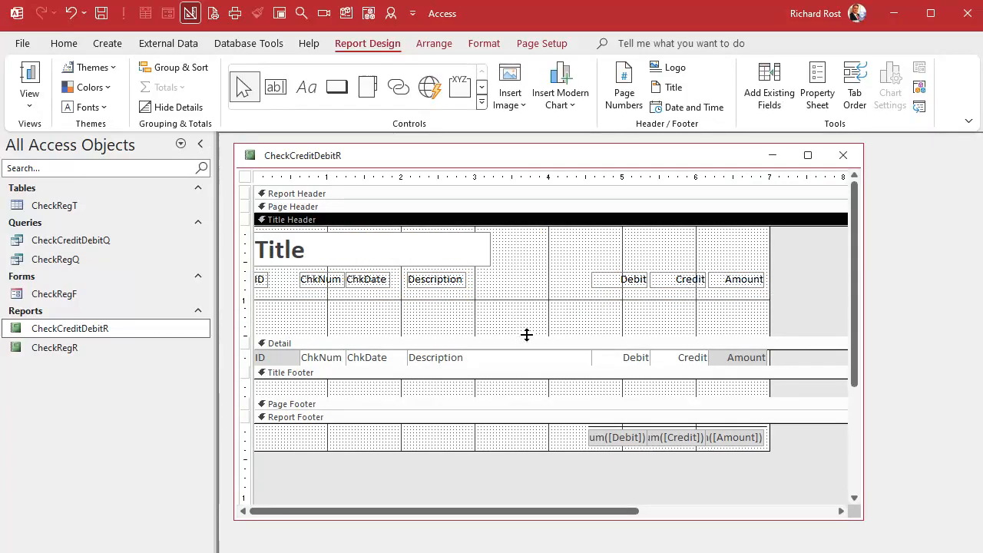
click(482, 101)
click(308, 108)
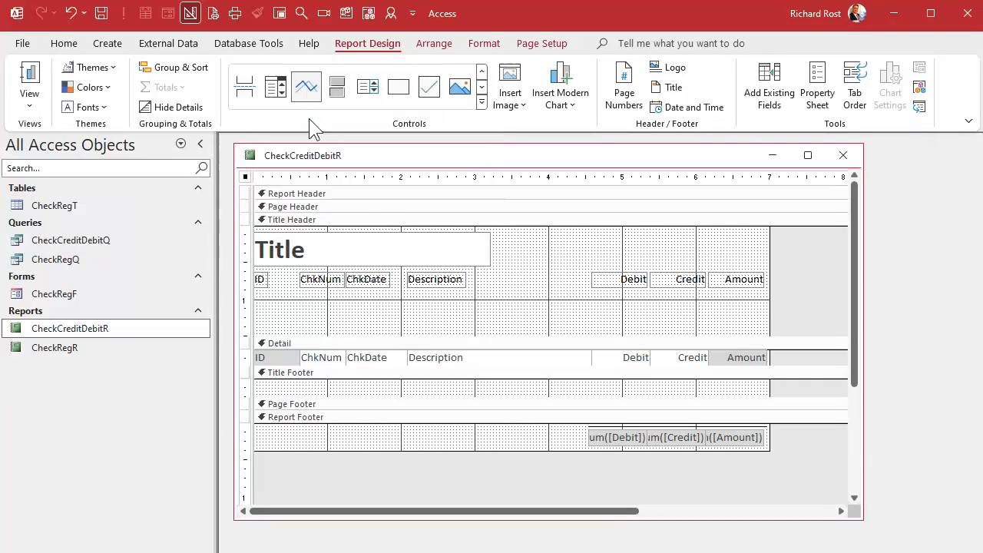
drag(257, 289, 765, 290)
click(413, 326)
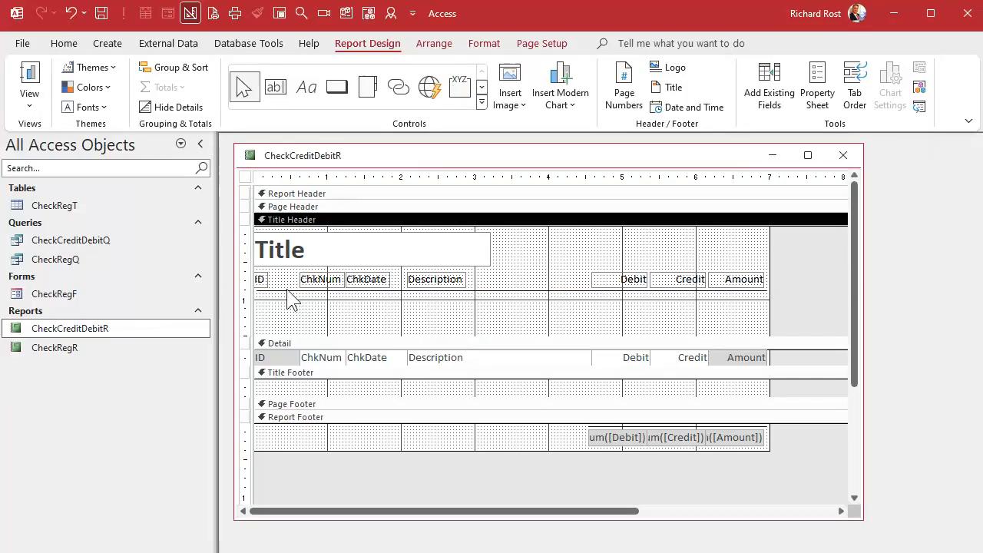
drag(287, 290, 284, 290)
click(416, 312)
drag(463, 333, 471, 292)
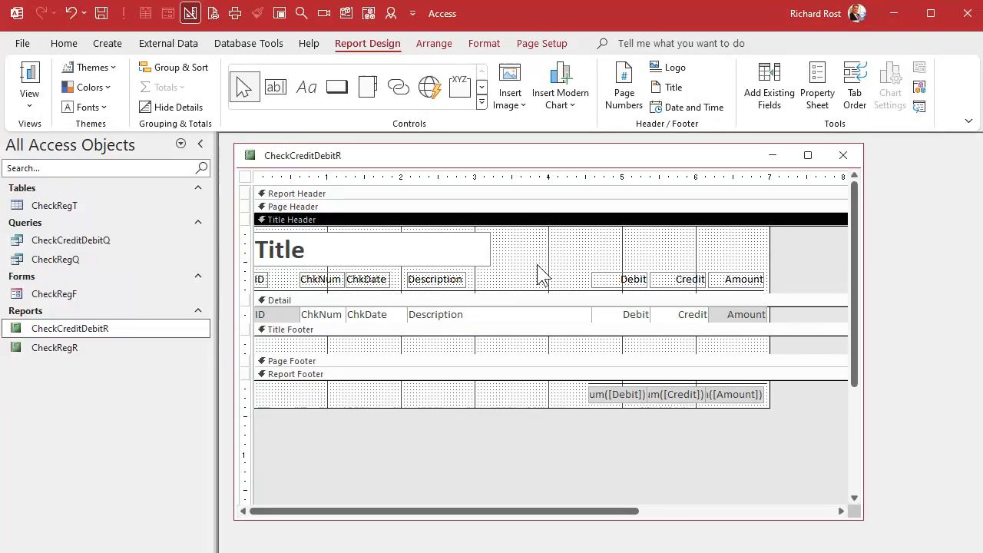
Close the report design, open CheckCreditDebitR in Print Preview, and widen its window.
click(843, 155)
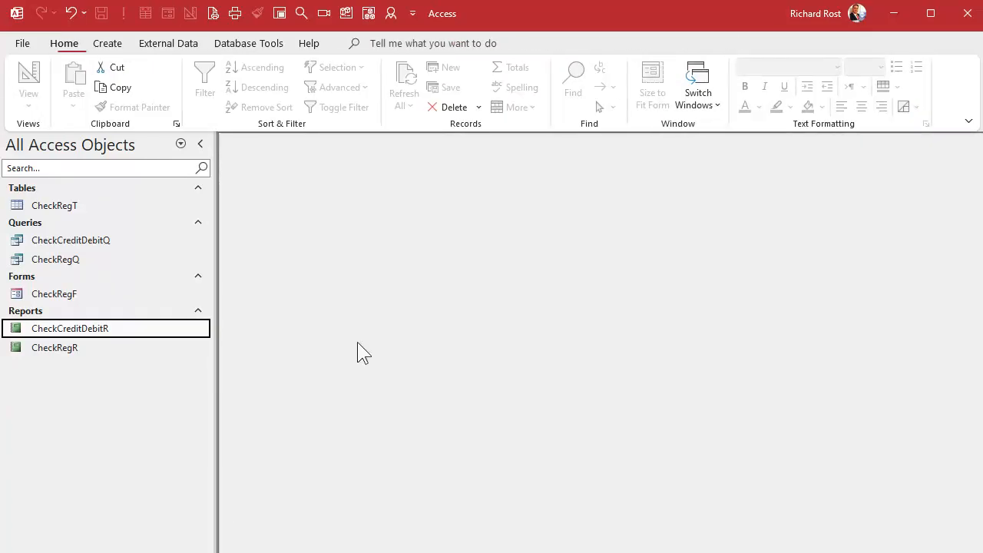
right_click(81, 332)
click(121, 343)
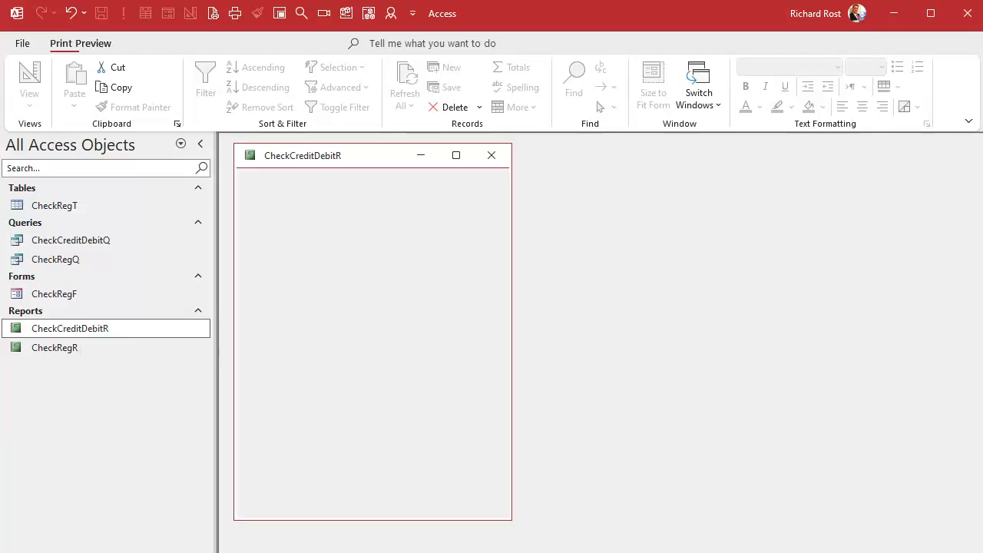
click(271, 208)
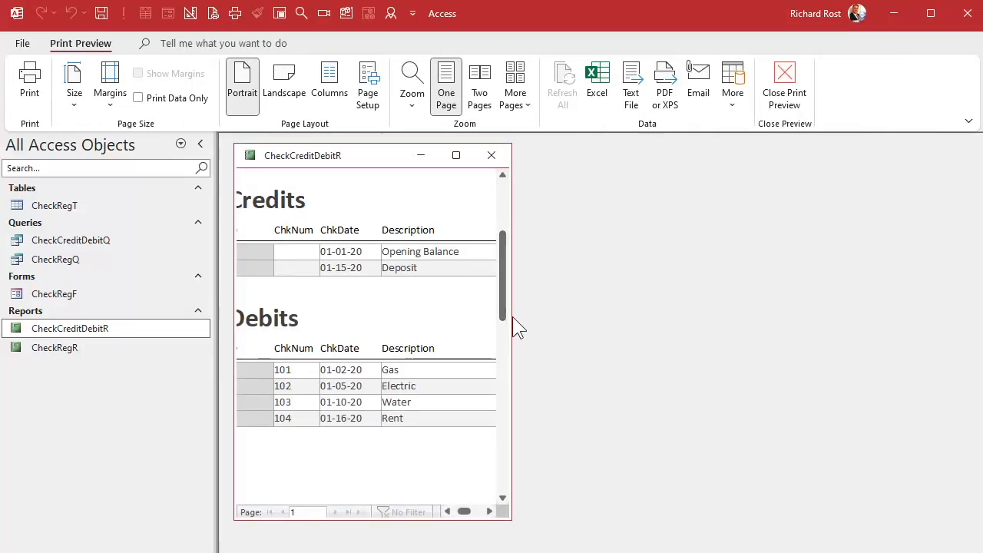
drag(516, 328, 912, 319)
Examine the column headings and lines under Credits and Debits, and the totals at the report's end, at both zoom levels.
click(523, 272)
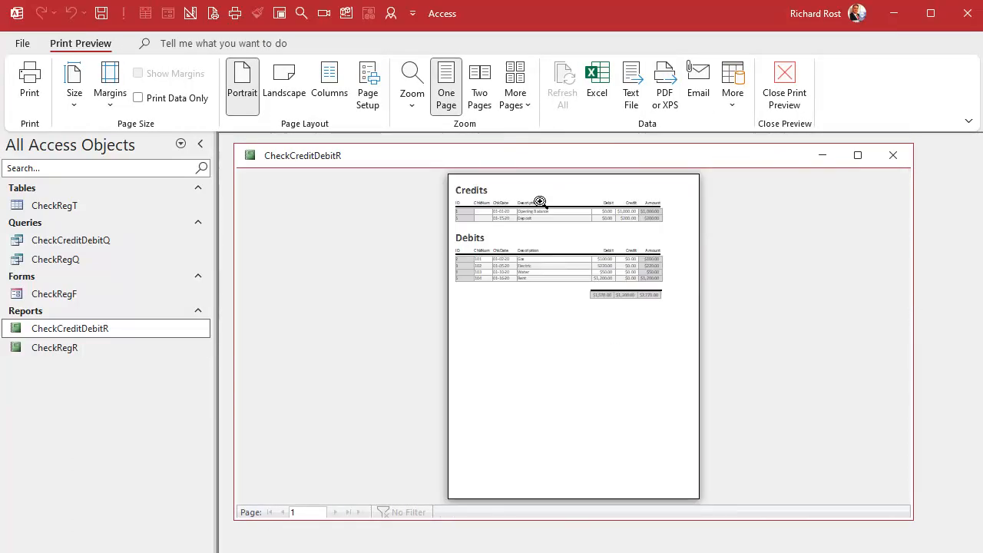
click(568, 190)
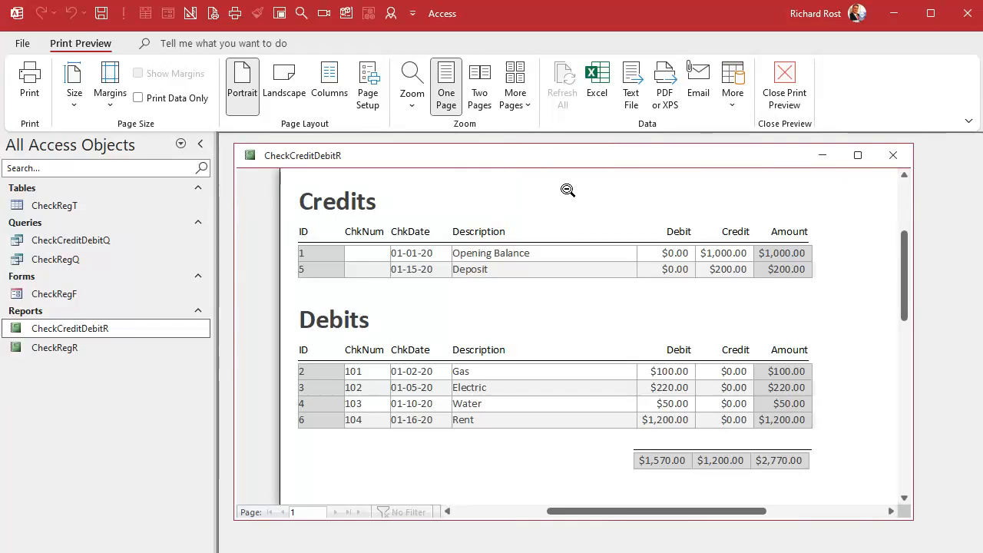
click(568, 191)
click(641, 202)
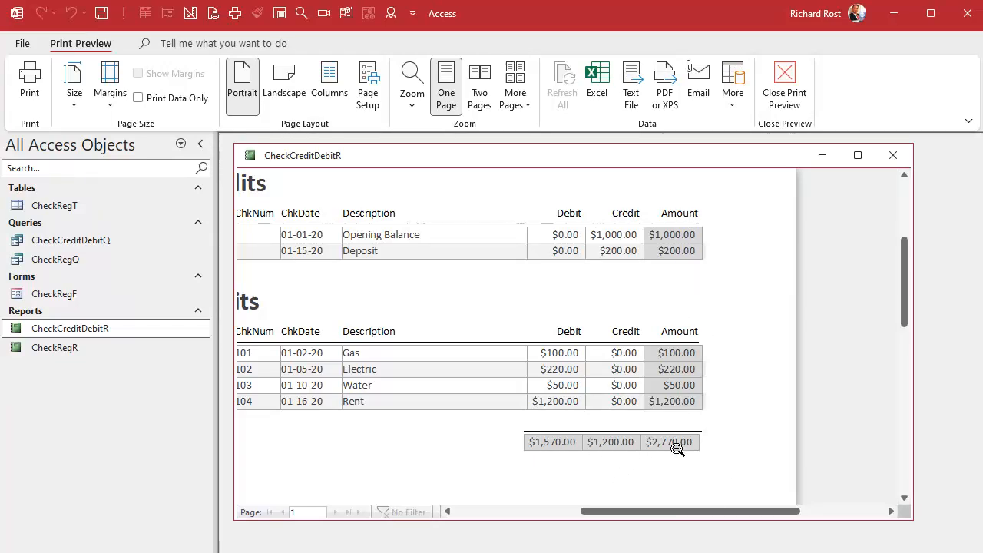
click(461, 347)
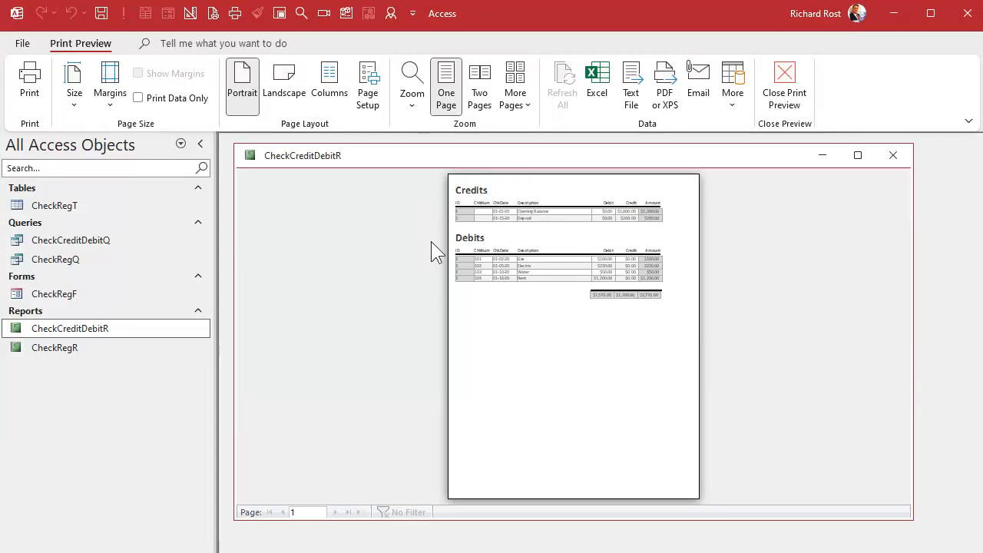
click(508, 182)
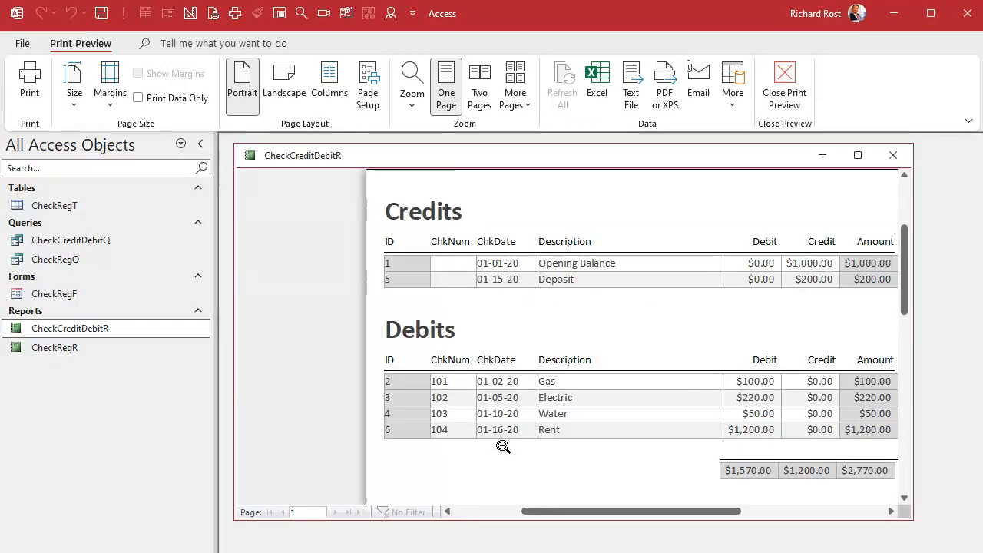